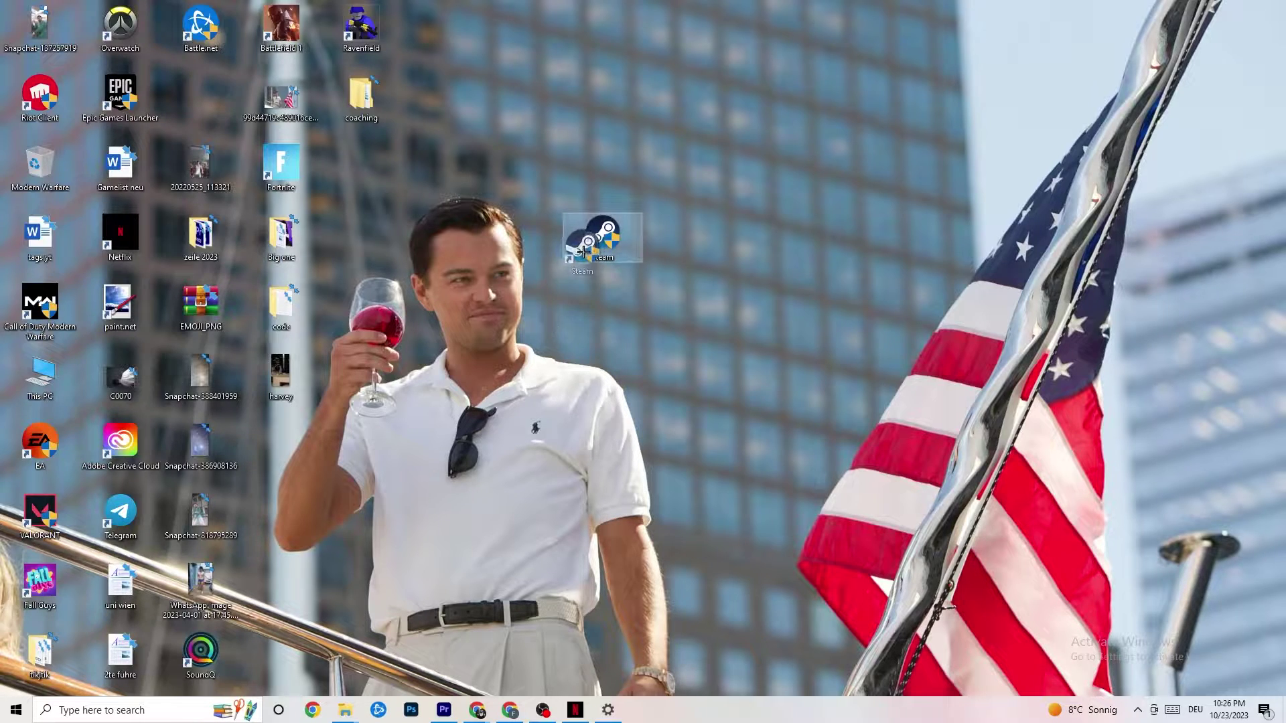
# Step: Set the Steam shortcut to run in compatibility mode for Windows 8
pyautogui.rightClick(600, 238)
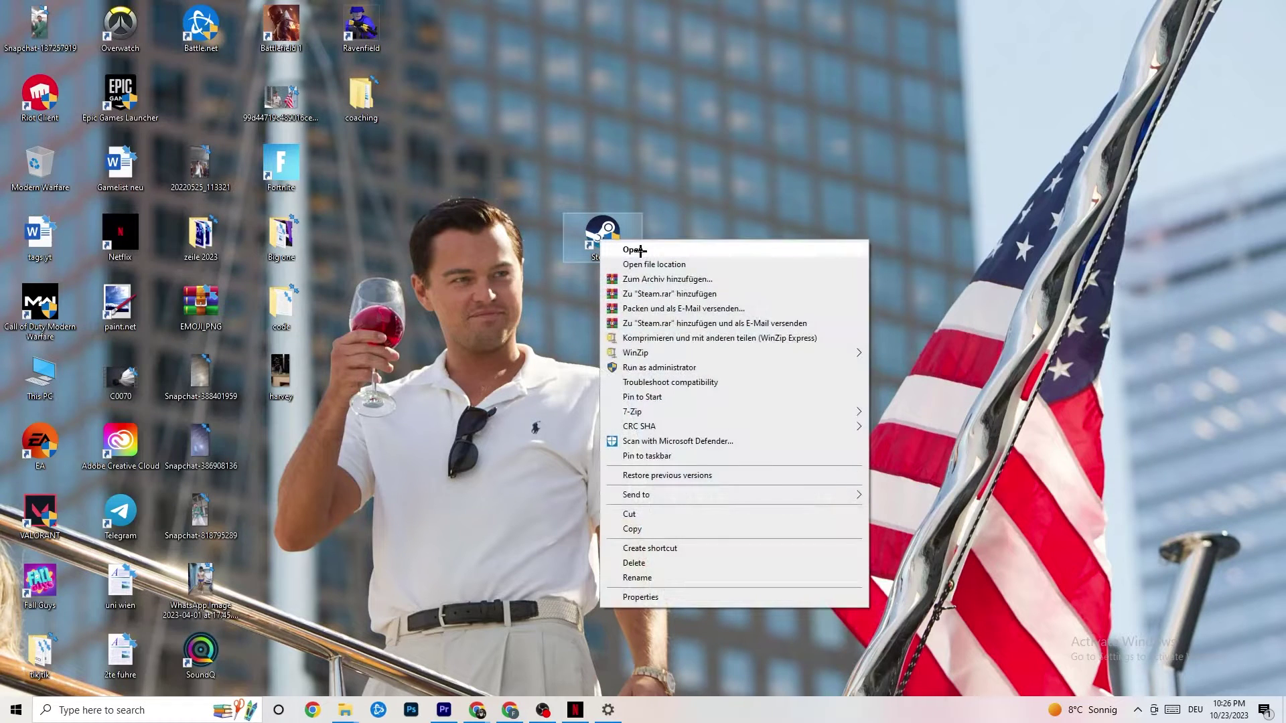
pyautogui.click(669, 600)
pyautogui.moveTo(701, 250); pyautogui.dragTo(634, 149)
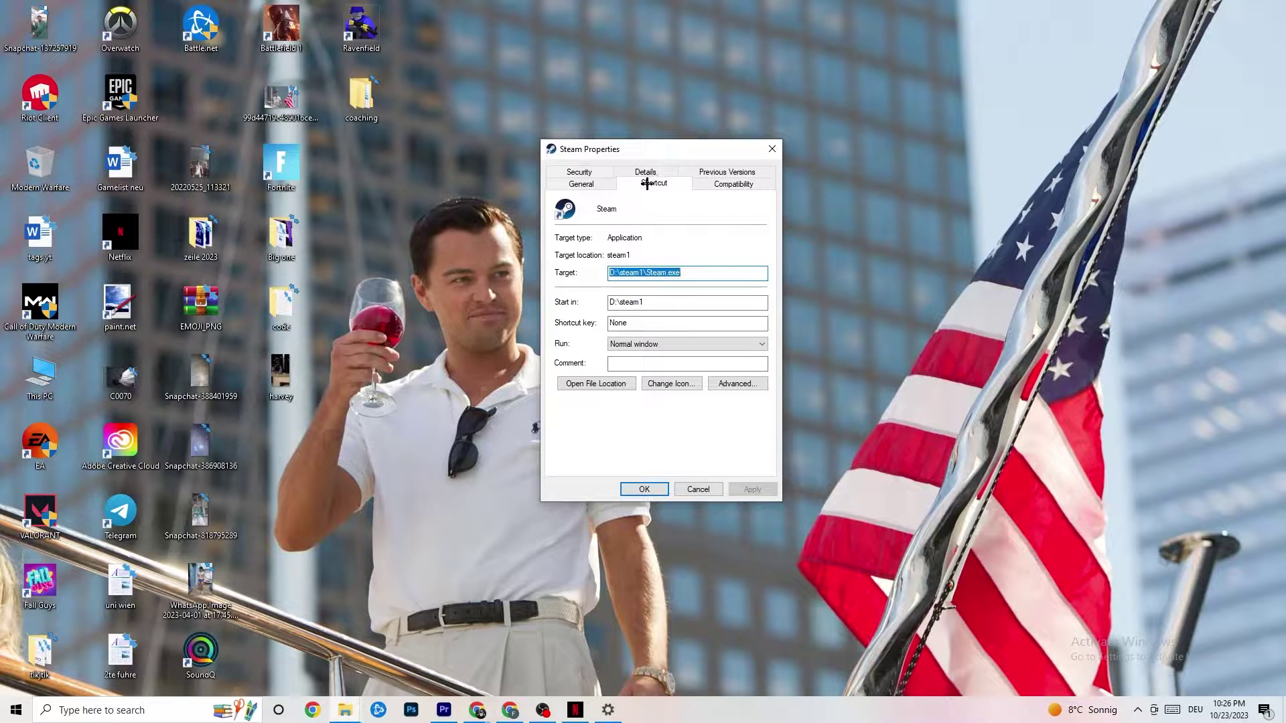
pyautogui.click(698, 182)
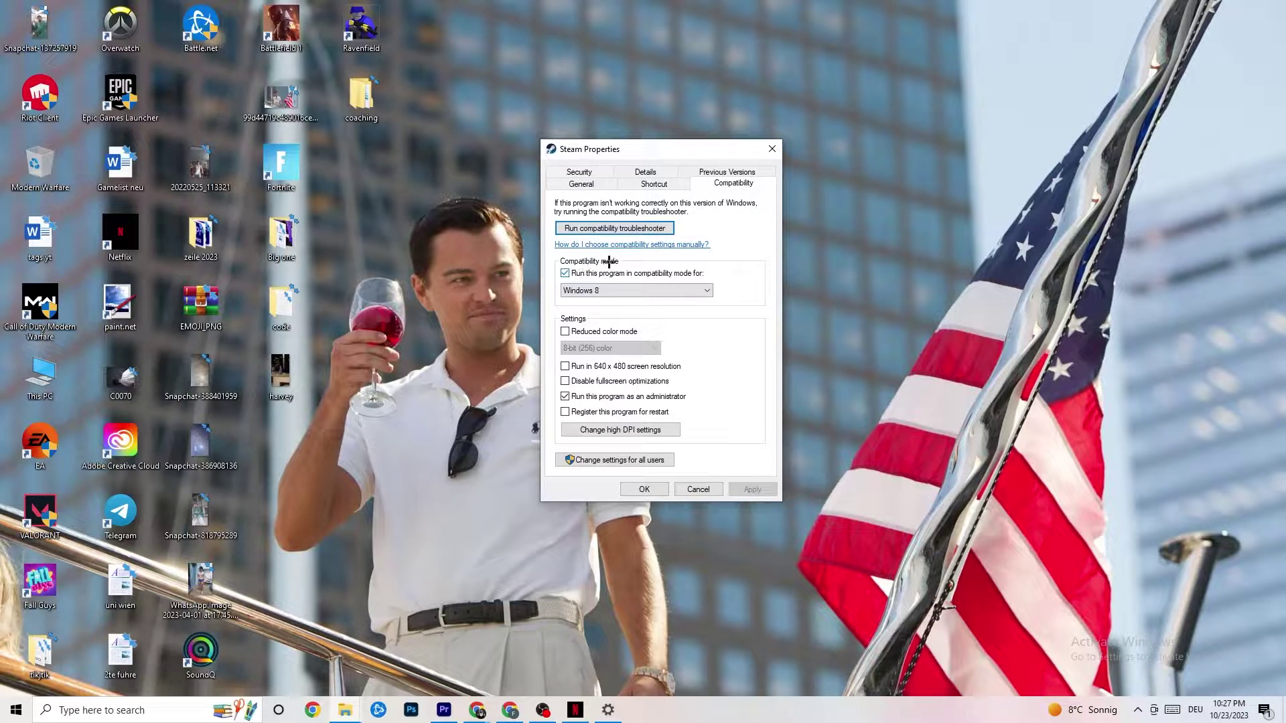
pyautogui.click(622, 289)
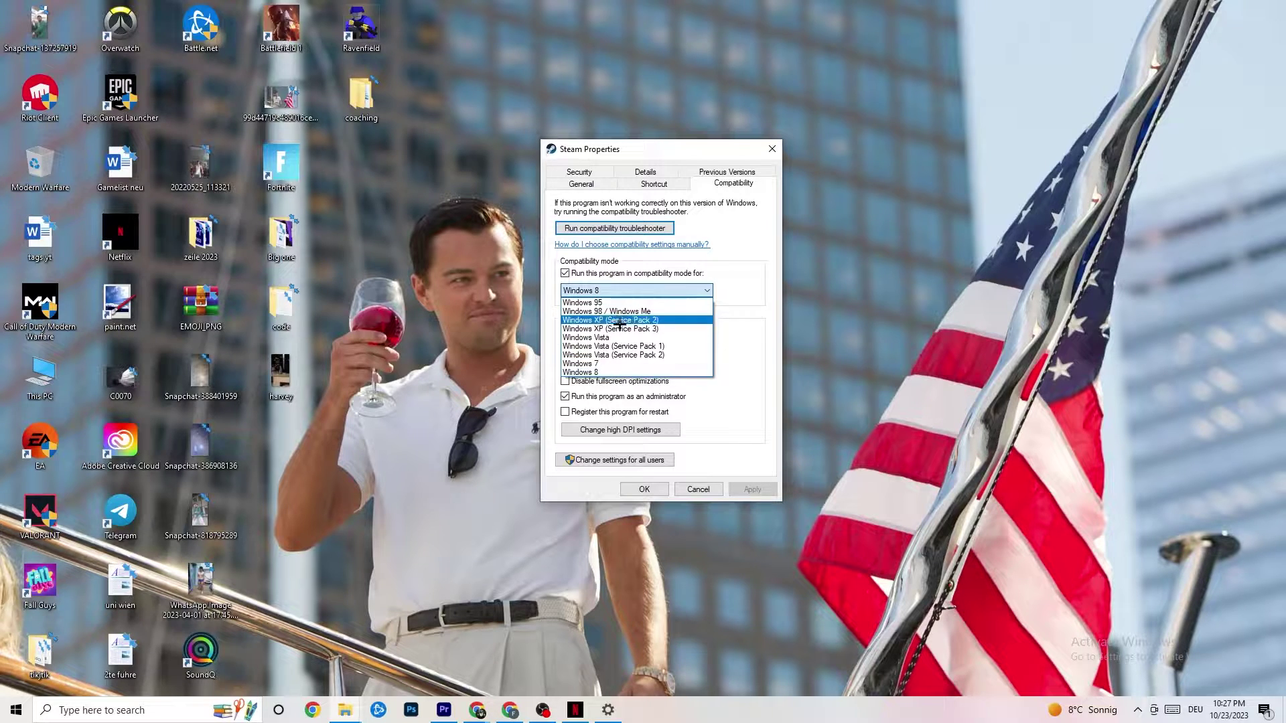
pyautogui.click(729, 295)
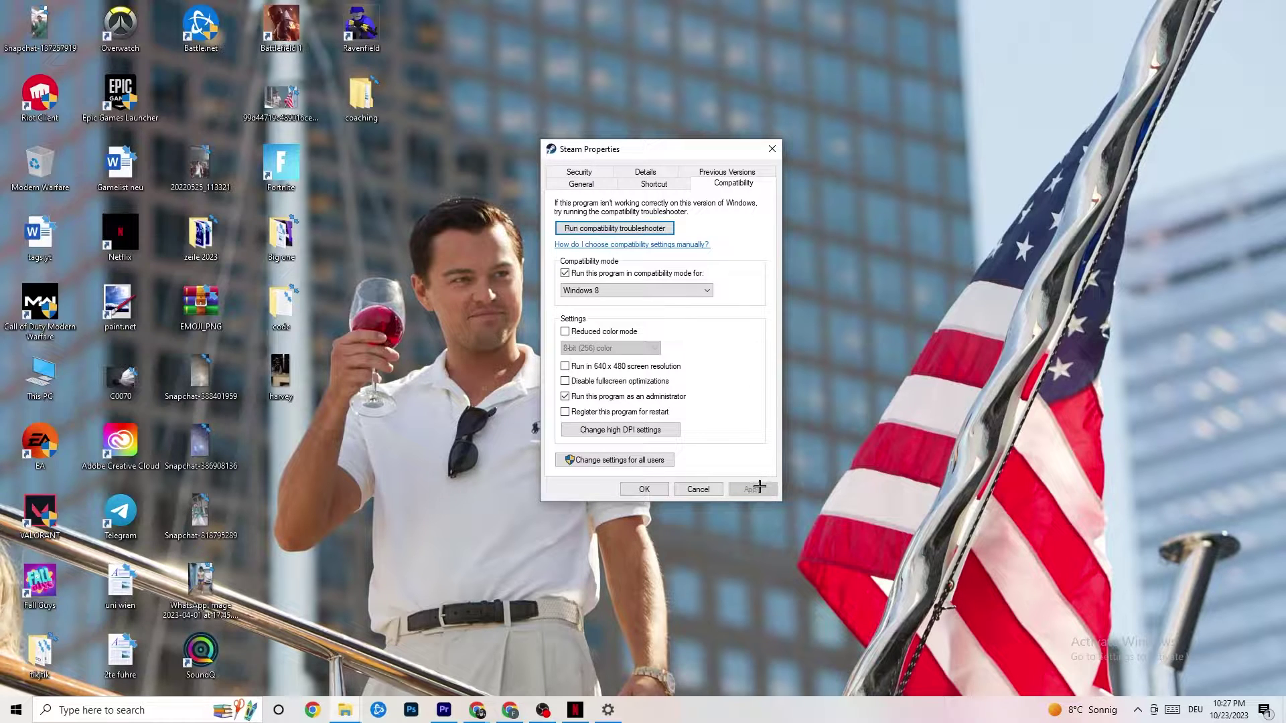
pyautogui.click(645, 490)
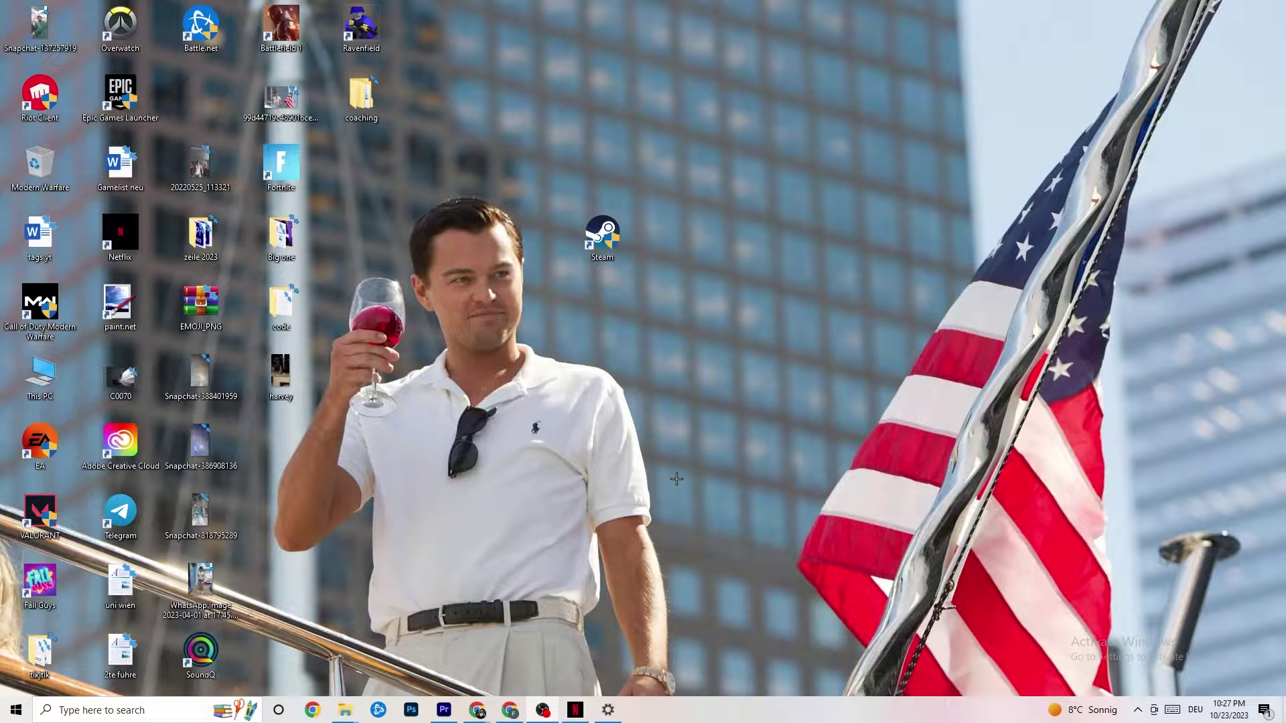
# Step: Bring up the taskbar context menu listing Task Manager and Taskbar settings
pyautogui.click(16, 710)
pyautogui.click(445, 667)
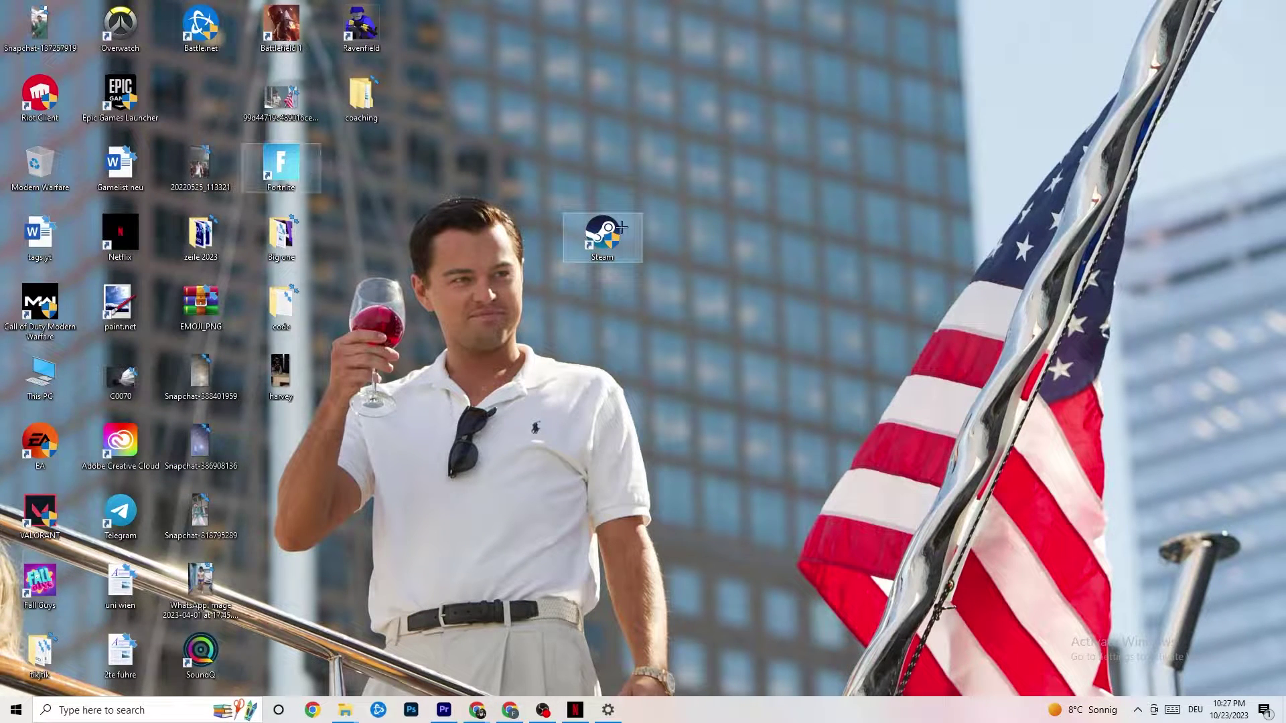
pyautogui.rightClick(590, 243)
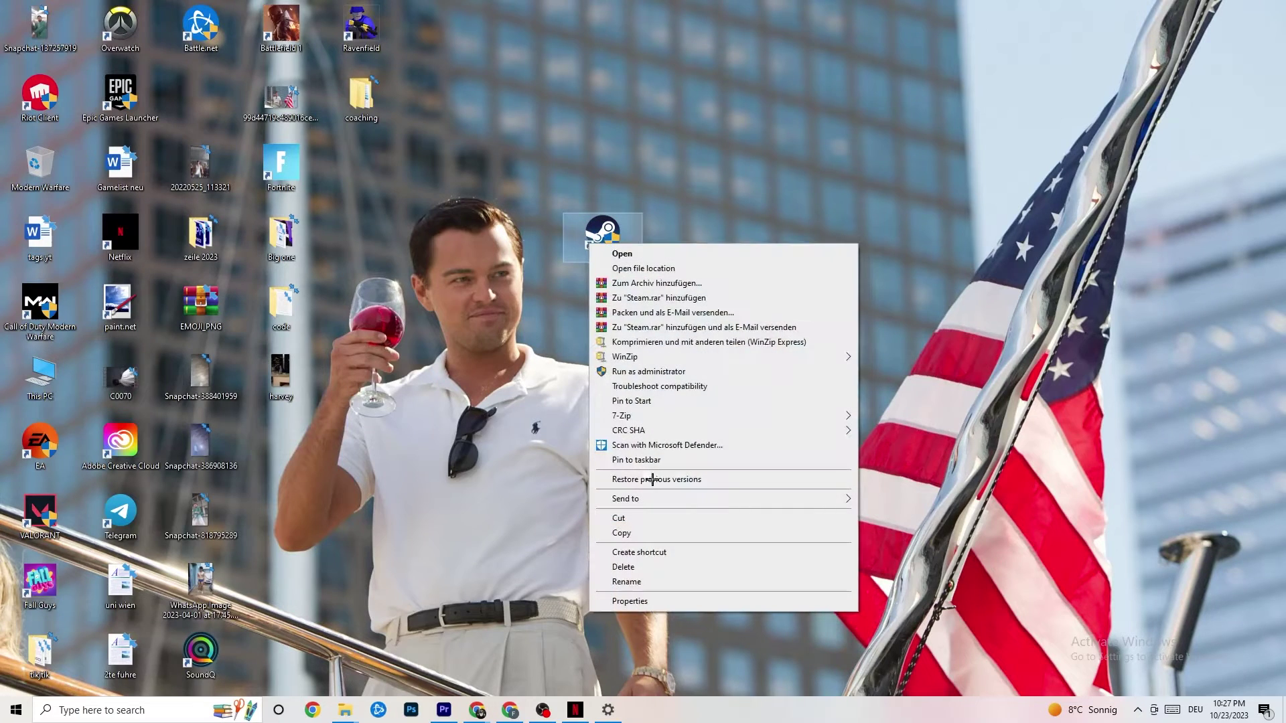
pyautogui.click(570, 372)
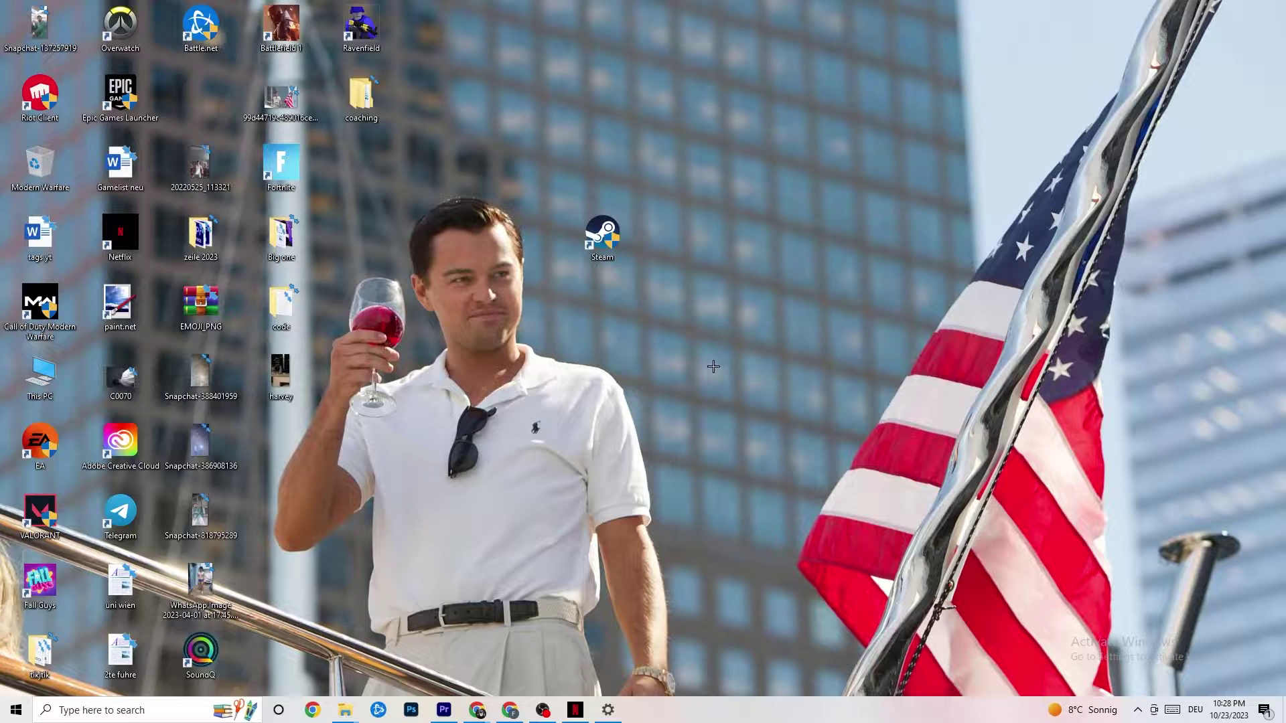
pyautogui.rightClick(714, 718)
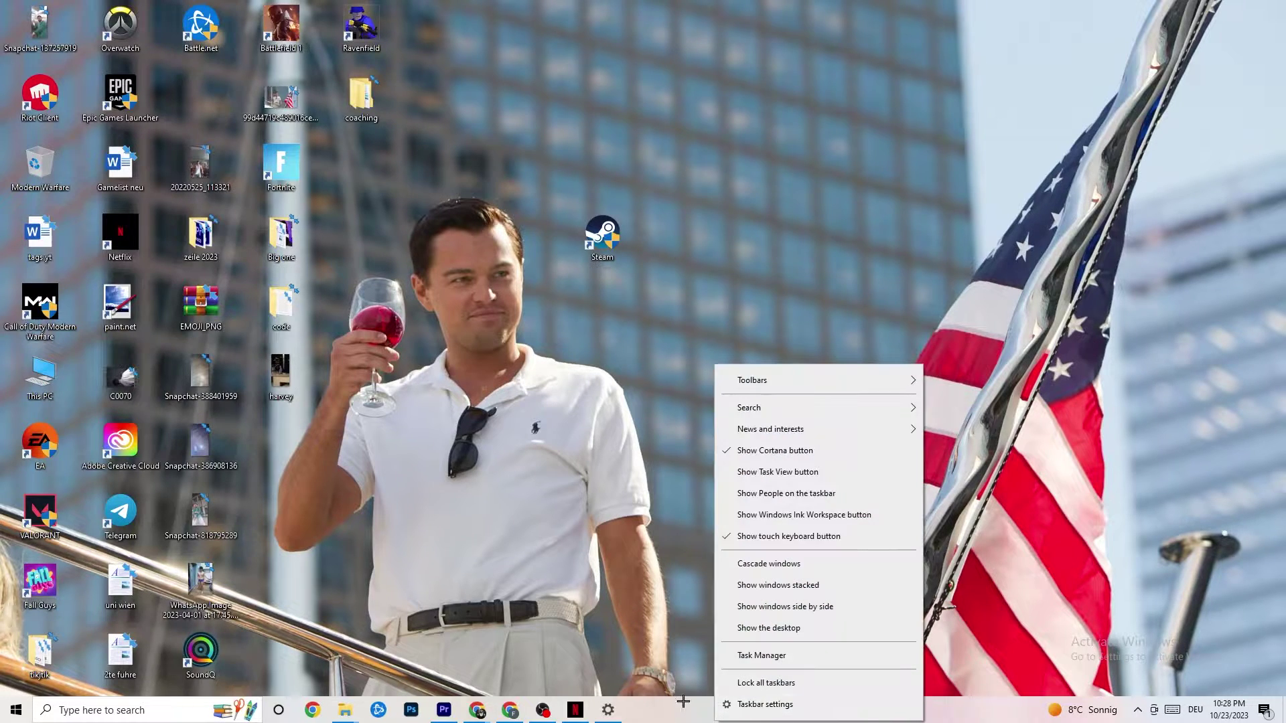
# Step: Launch Task Manager maximized on the Processes tab and look at Google Chrome's options without ending it
pyautogui.click(772, 656)
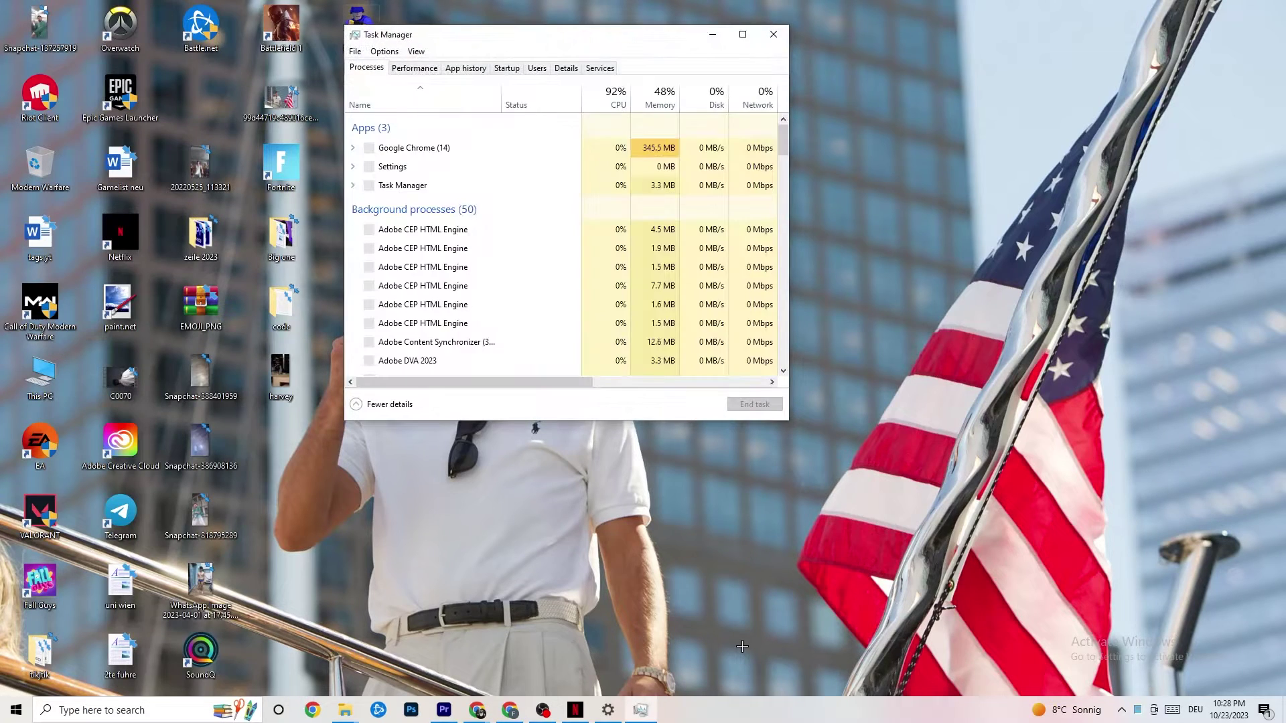
pyautogui.click(742, 35)
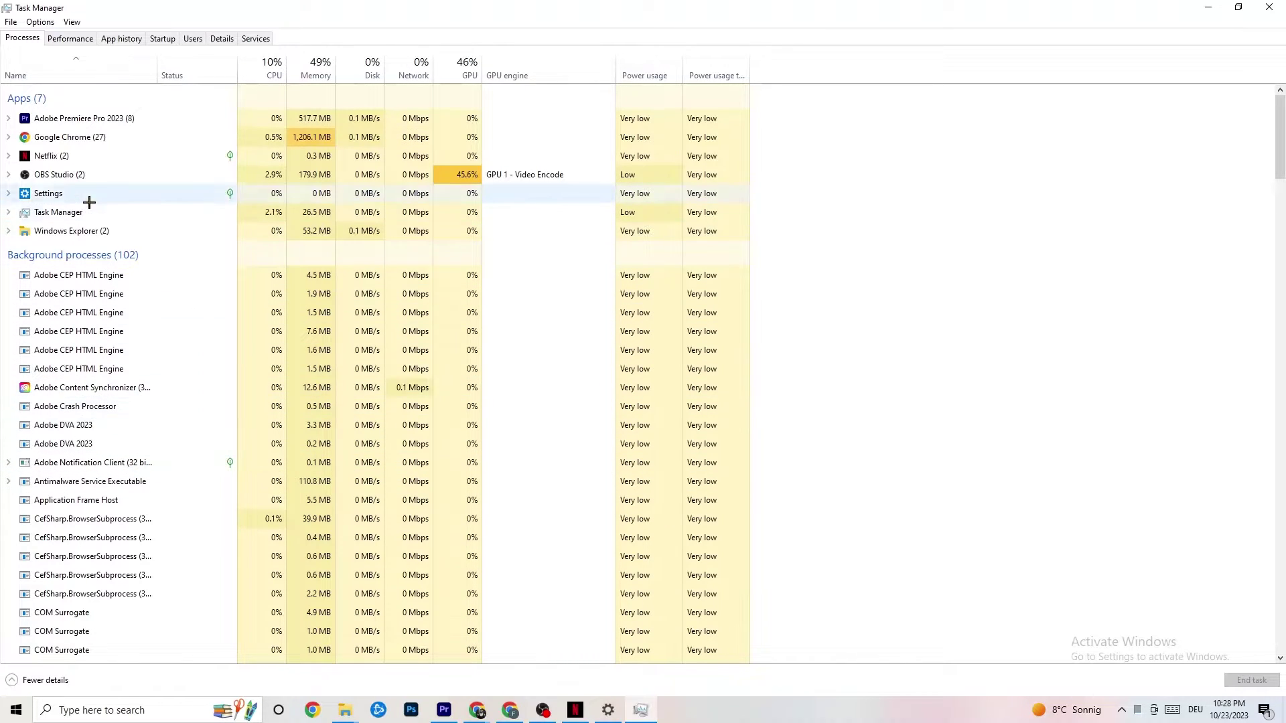
pyautogui.rightClick(93, 137)
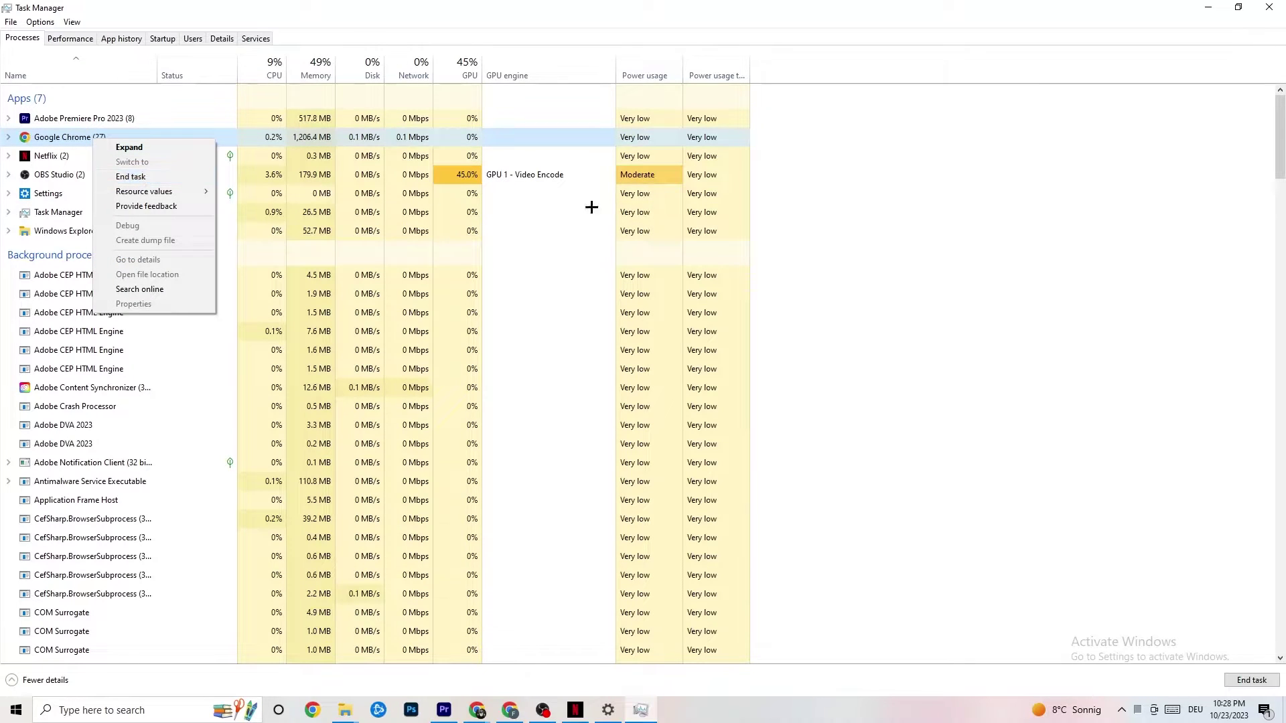
pyautogui.click(914, 159)
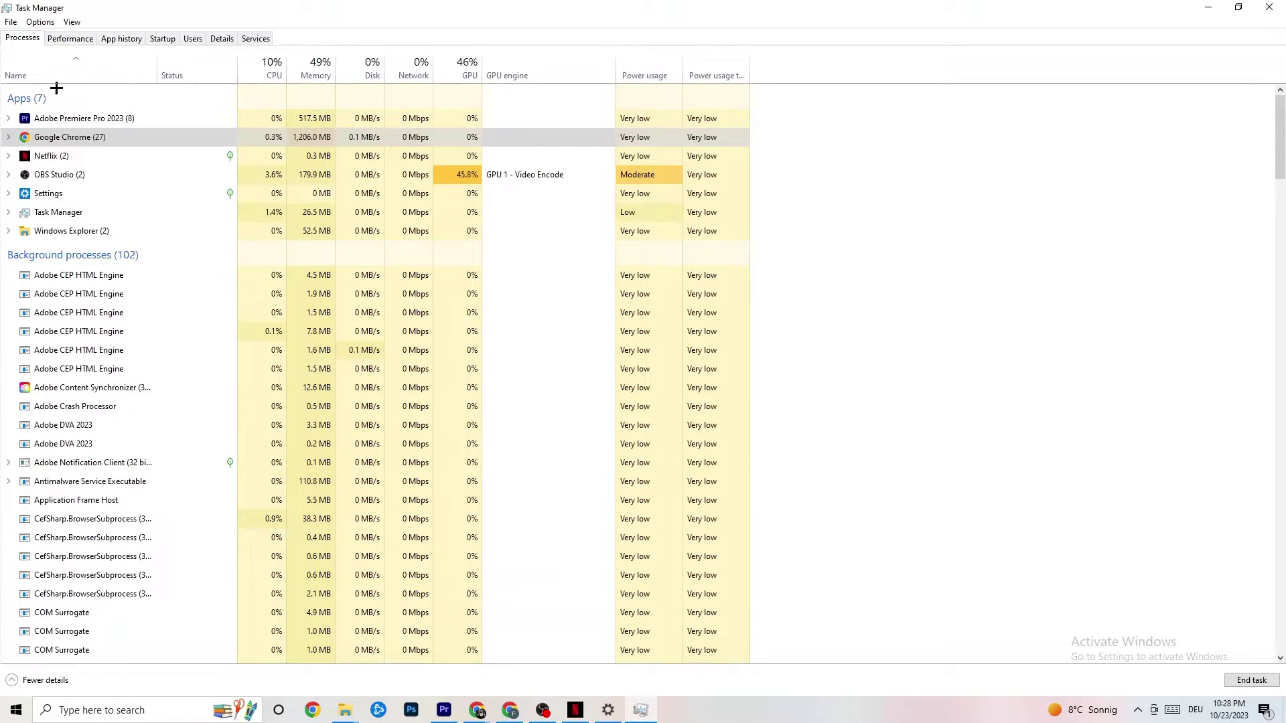
# Step: Switch to the Details tab and view Adobe Premiere Pro's priority levels, leaving it at Normal
pyautogui.click(222, 38)
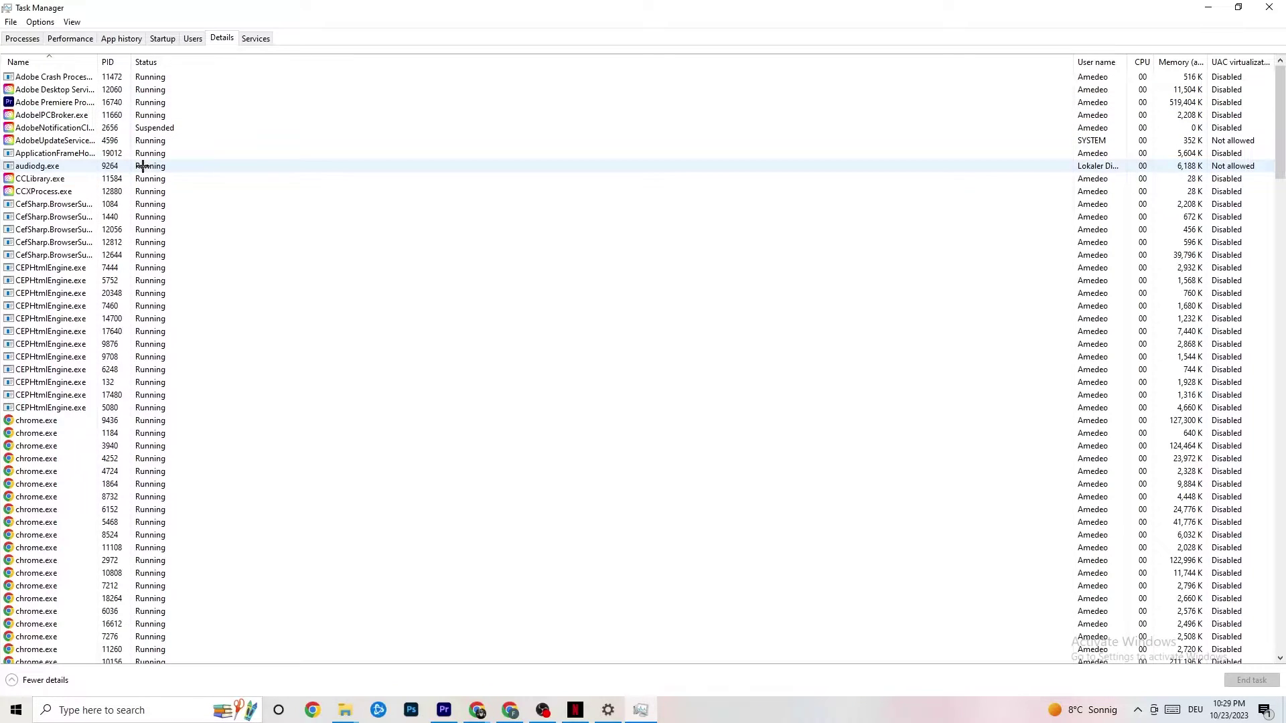
pyautogui.rightClick(69, 104)
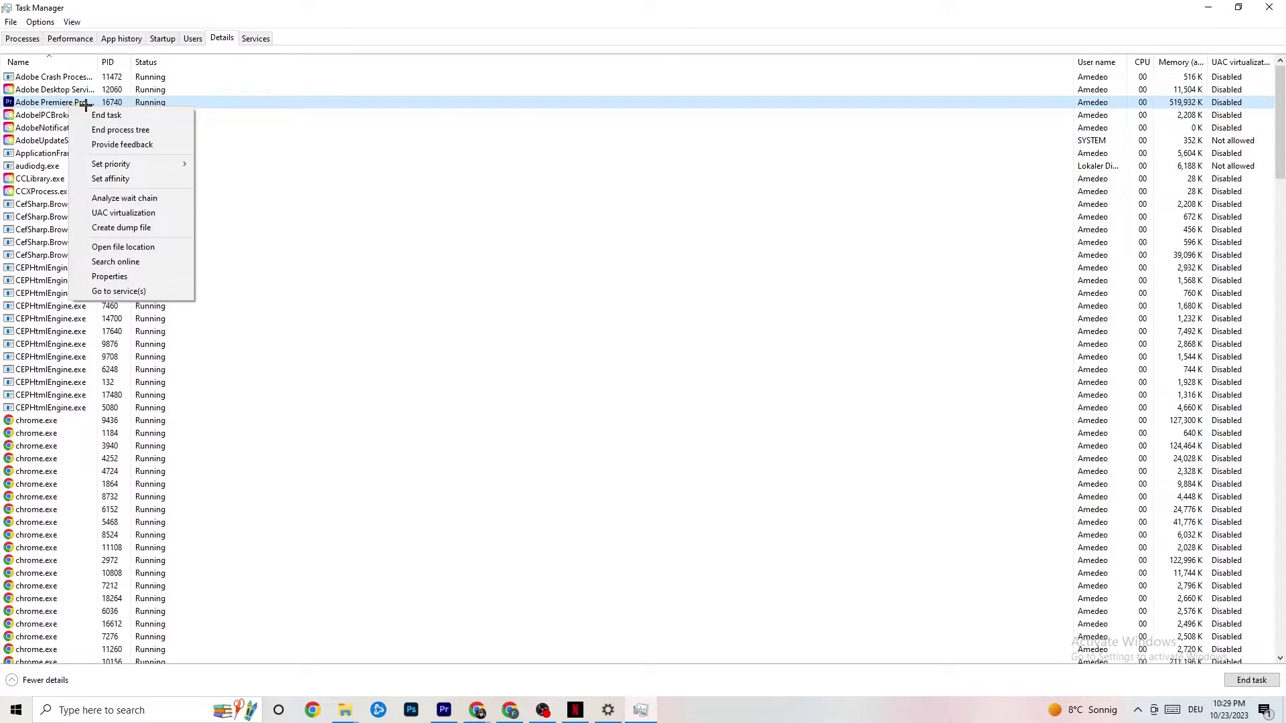
pyautogui.moveTo(124, 171)
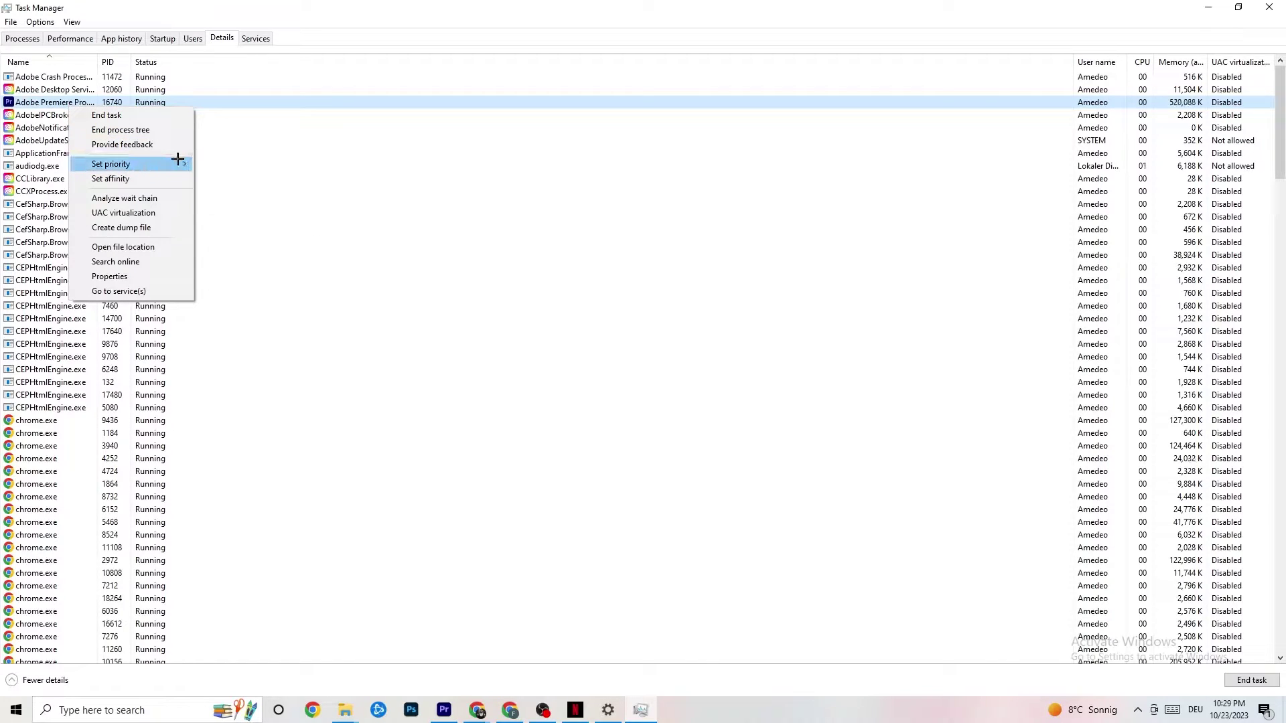
pyautogui.moveTo(178, 159)
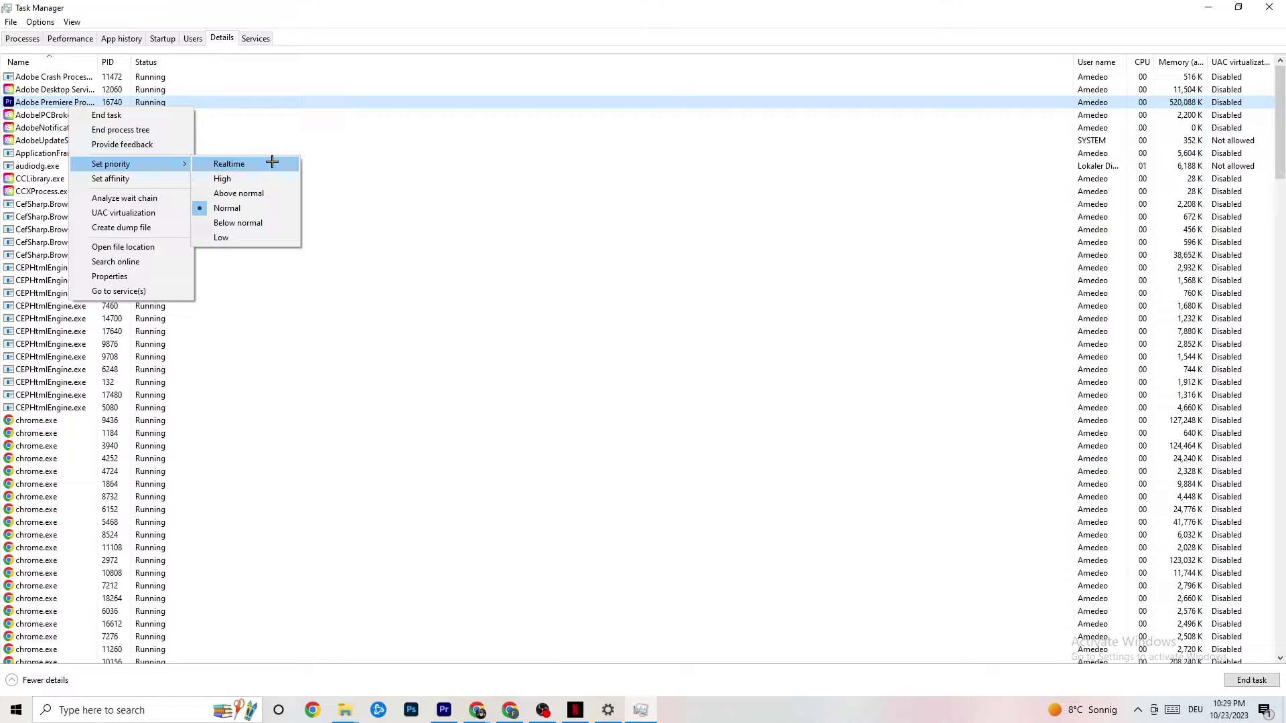
pyautogui.click(347, 142)
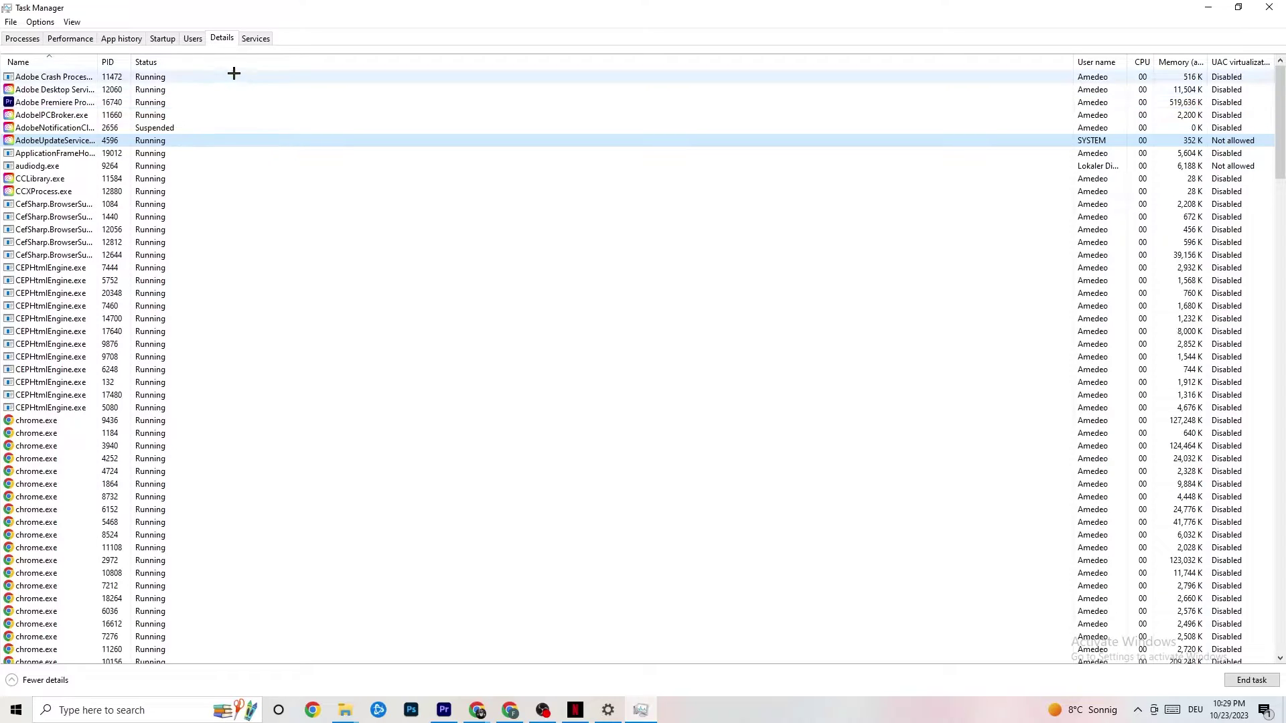
# Step: Review the Startup list, including Razer Synapse's options, then close Task Manager
pyautogui.click(163, 38)
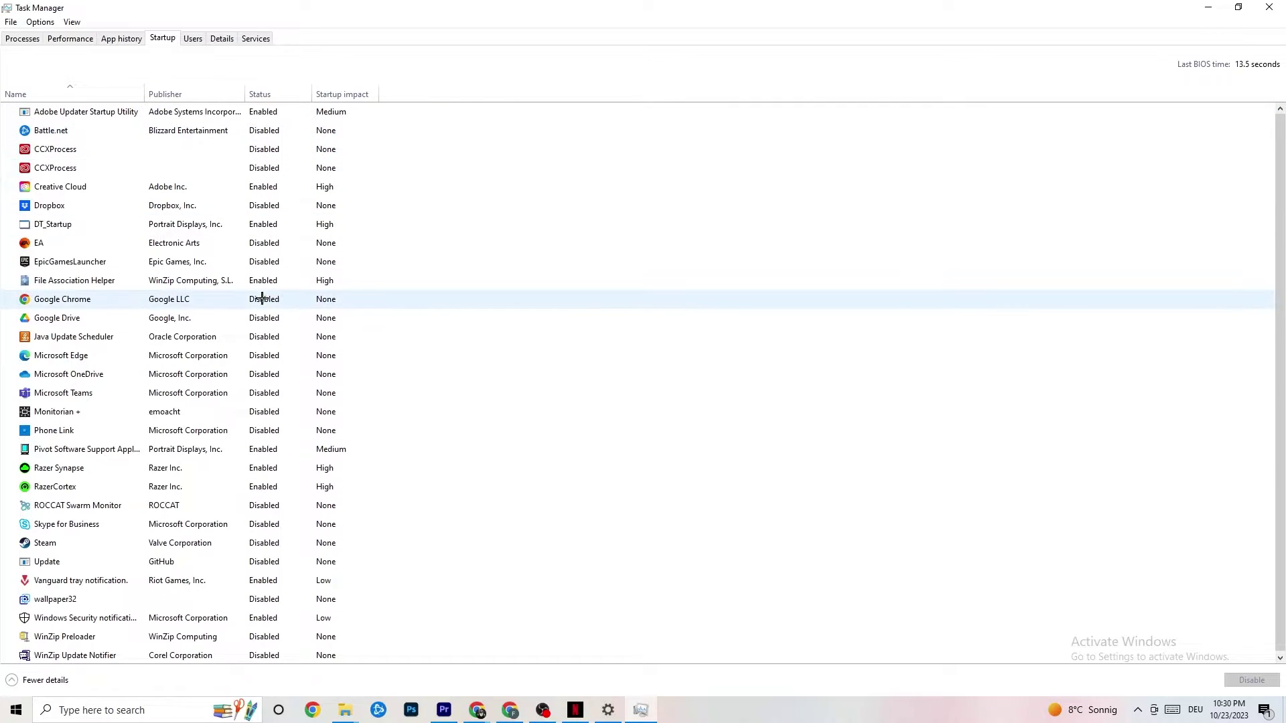
pyautogui.rightClick(261, 471)
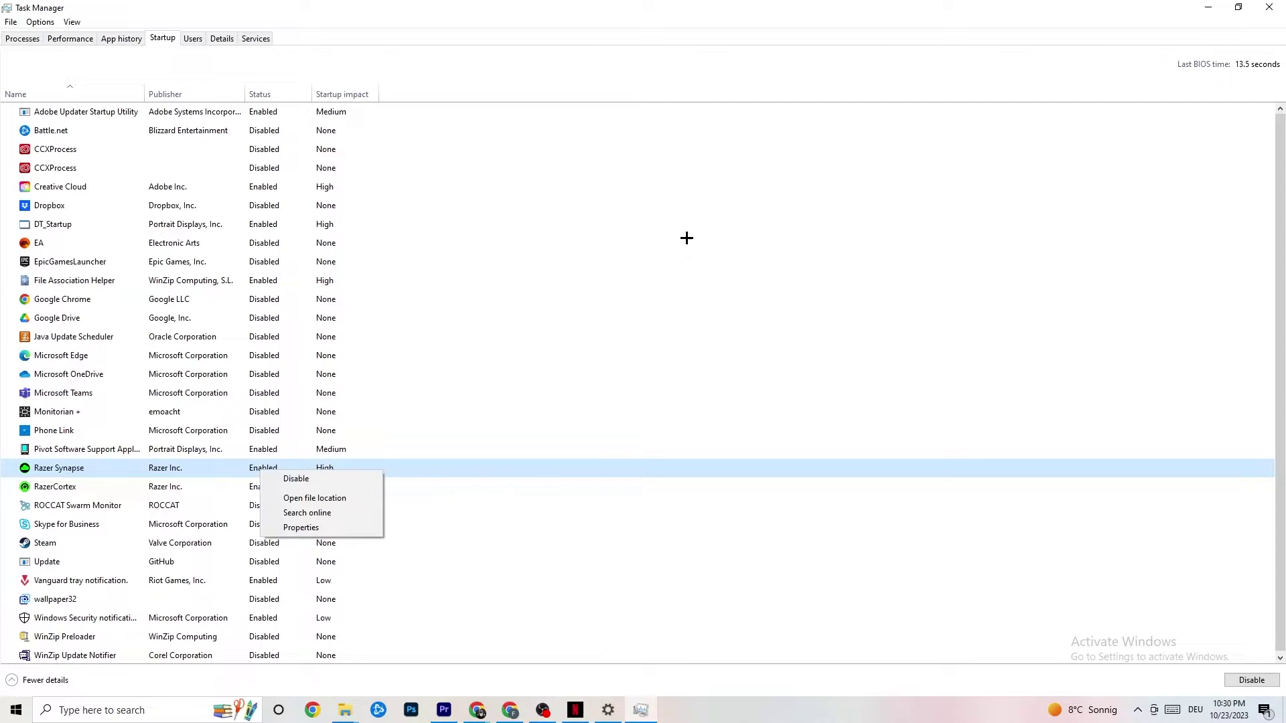
pyautogui.click(664, 68)
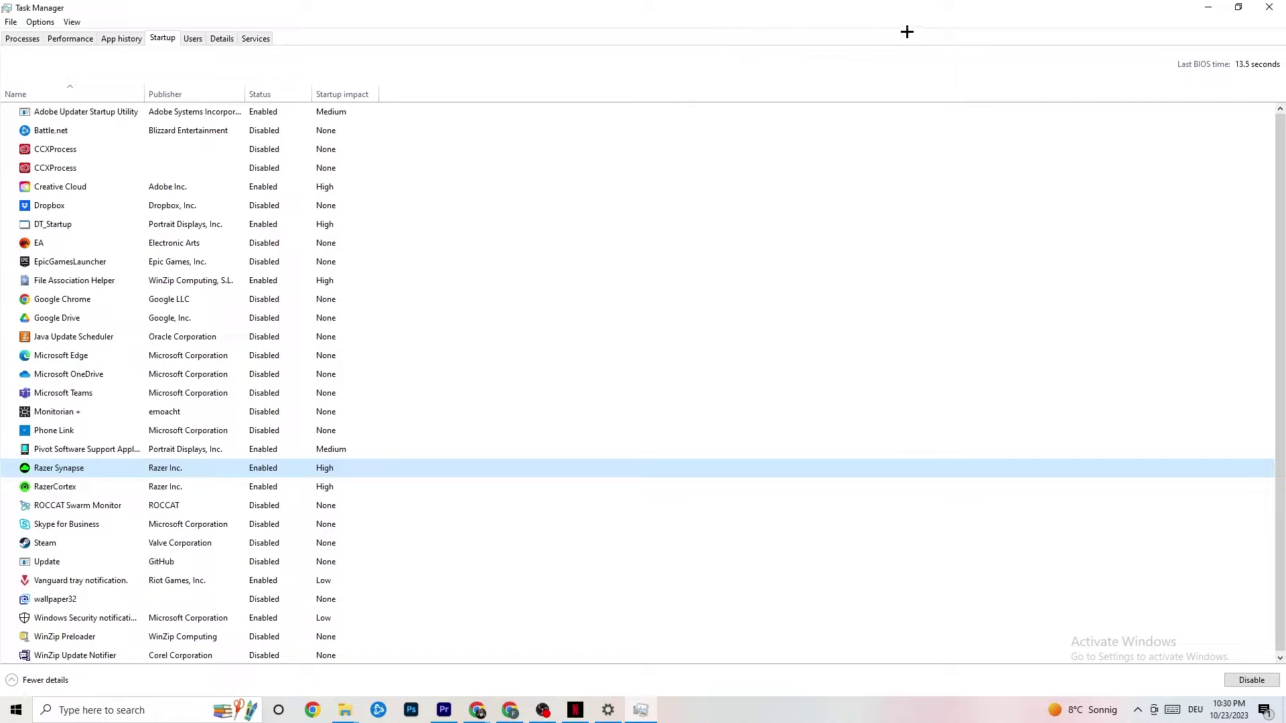
pyautogui.click(1263, 6)
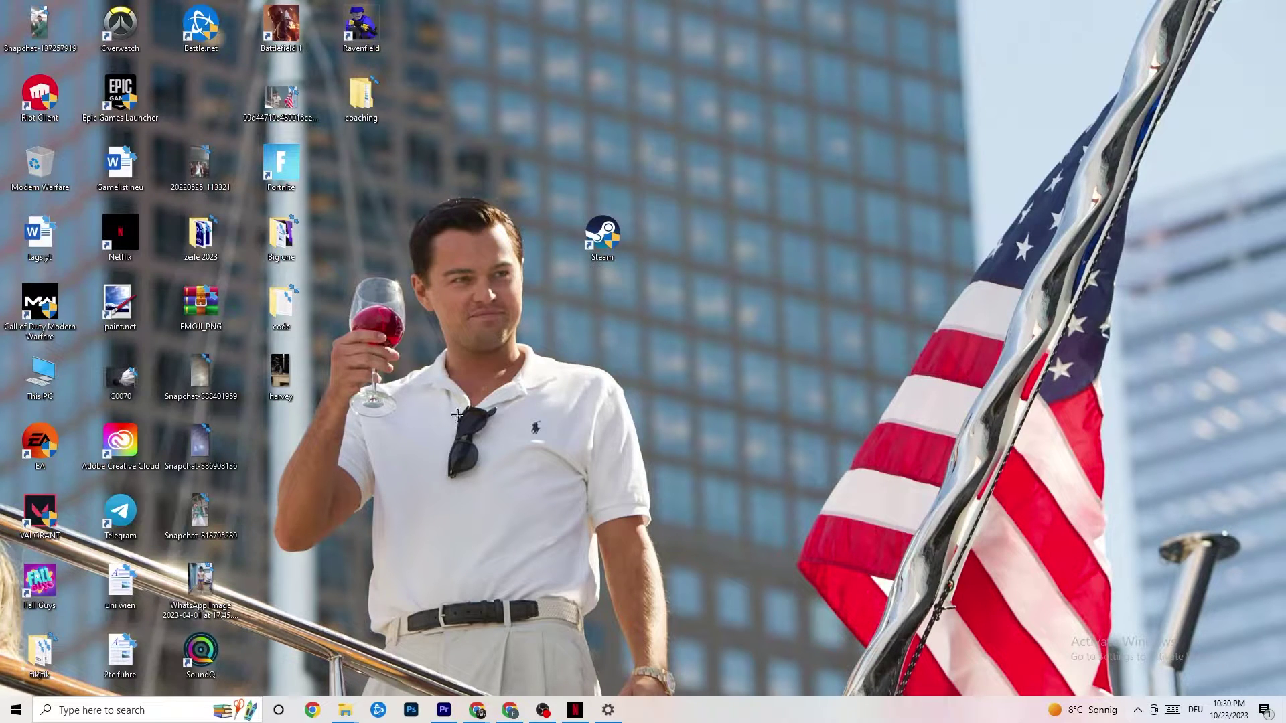
# Step: Open Settings > System > Display and confirm the scale stays at 100%
pyautogui.click(14, 712)
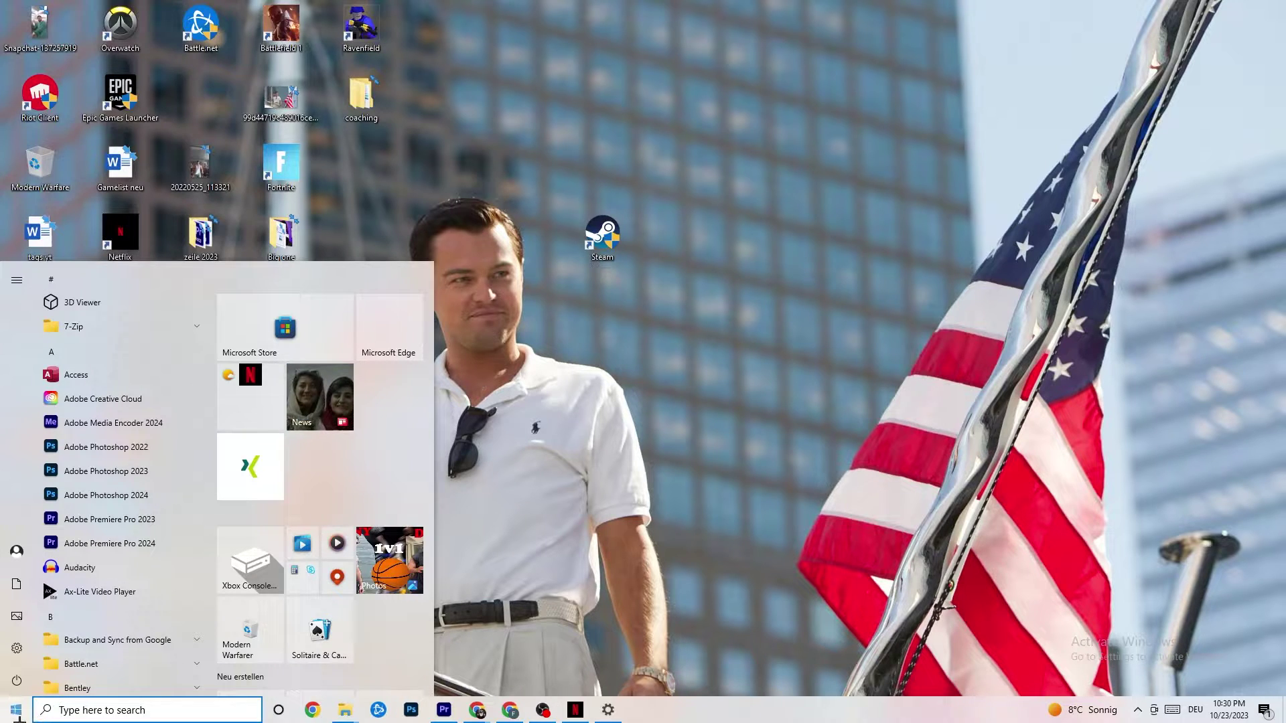
pyautogui.click(20, 649)
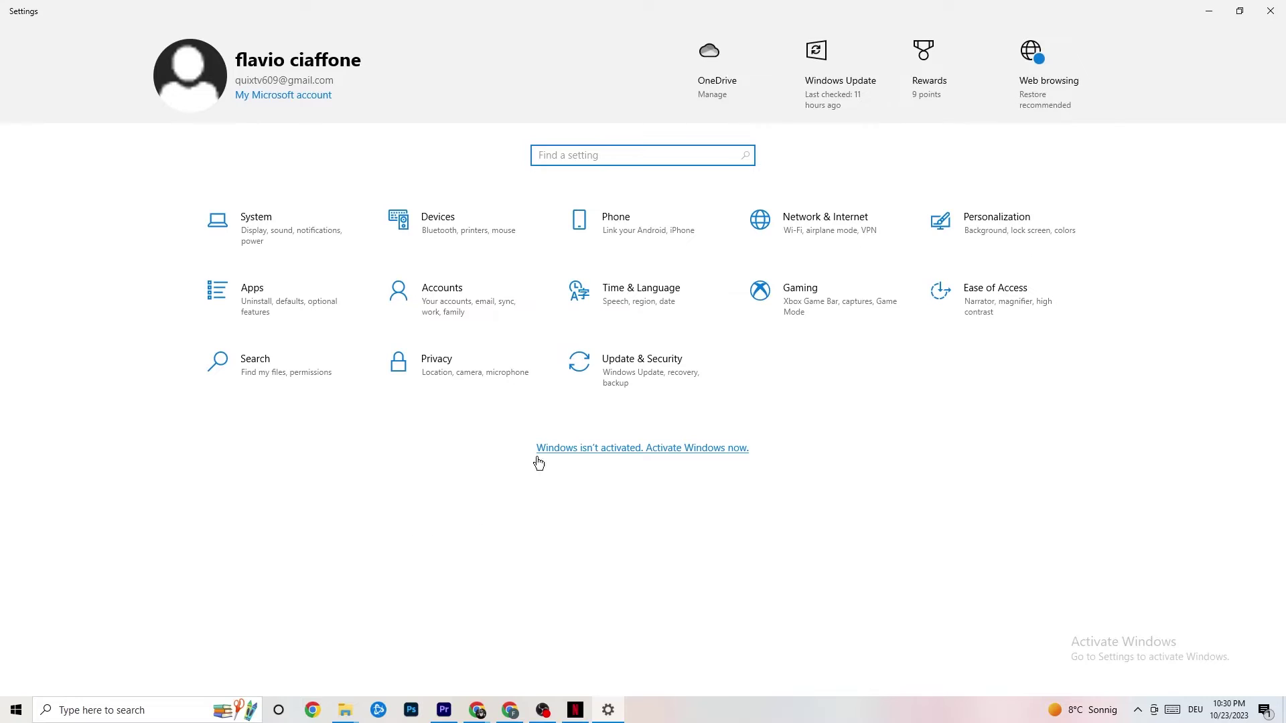
pyautogui.click(281, 226)
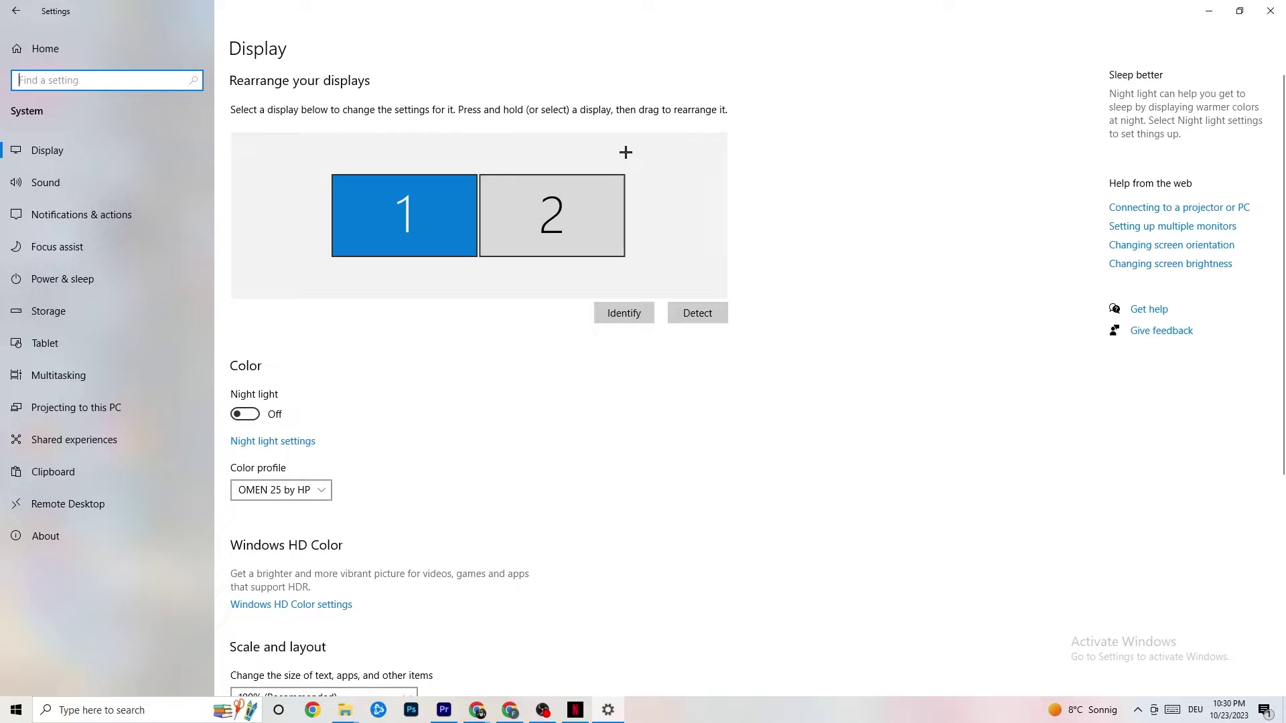
pyautogui.scroll(-5, 626, 152)
pyautogui.scroll(-1, 626, 152)
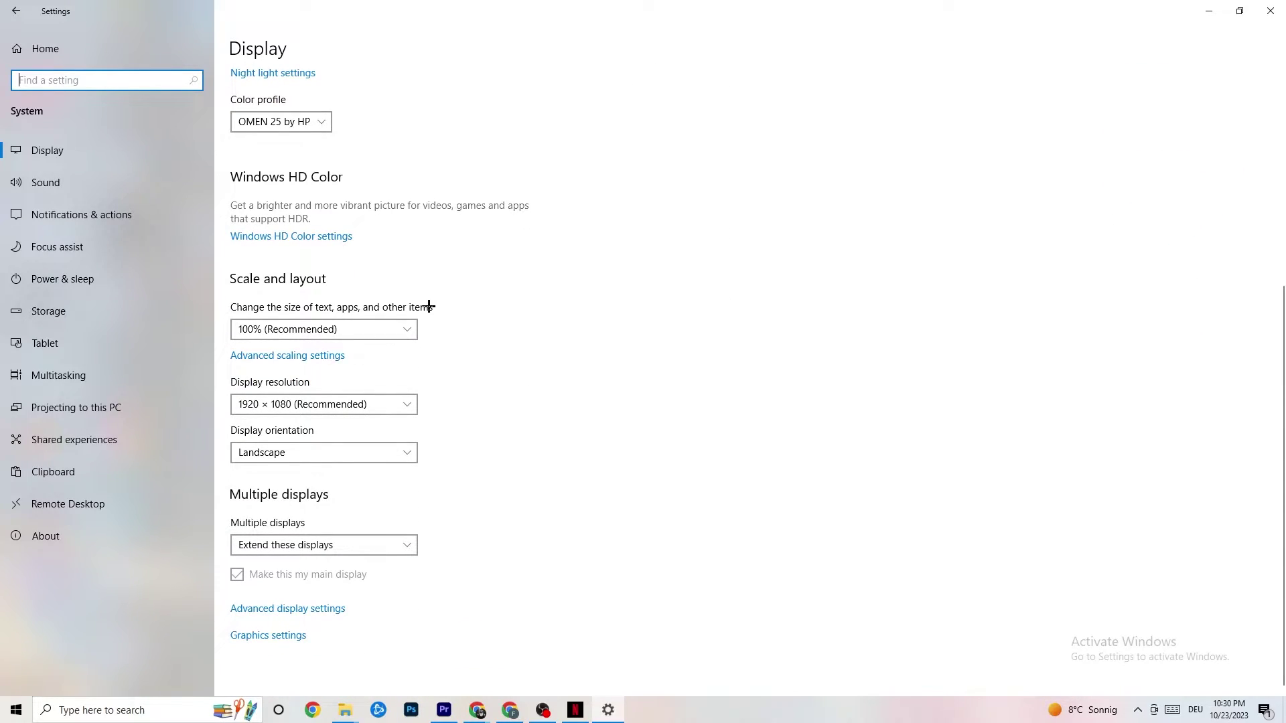
pyautogui.click(367, 323)
pyautogui.click(499, 263)
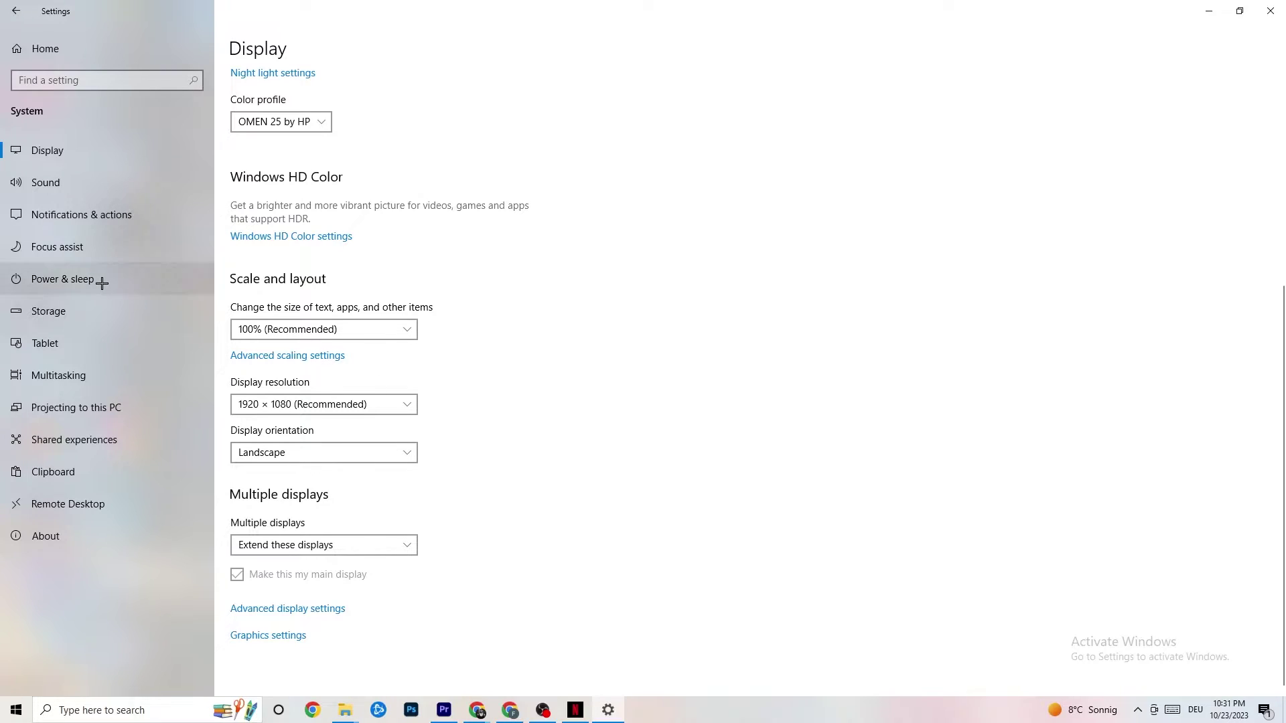
# Step: Review the power plans from Power & sleep, keeping Balanced active, and close Power Options
pyautogui.click(81, 277)
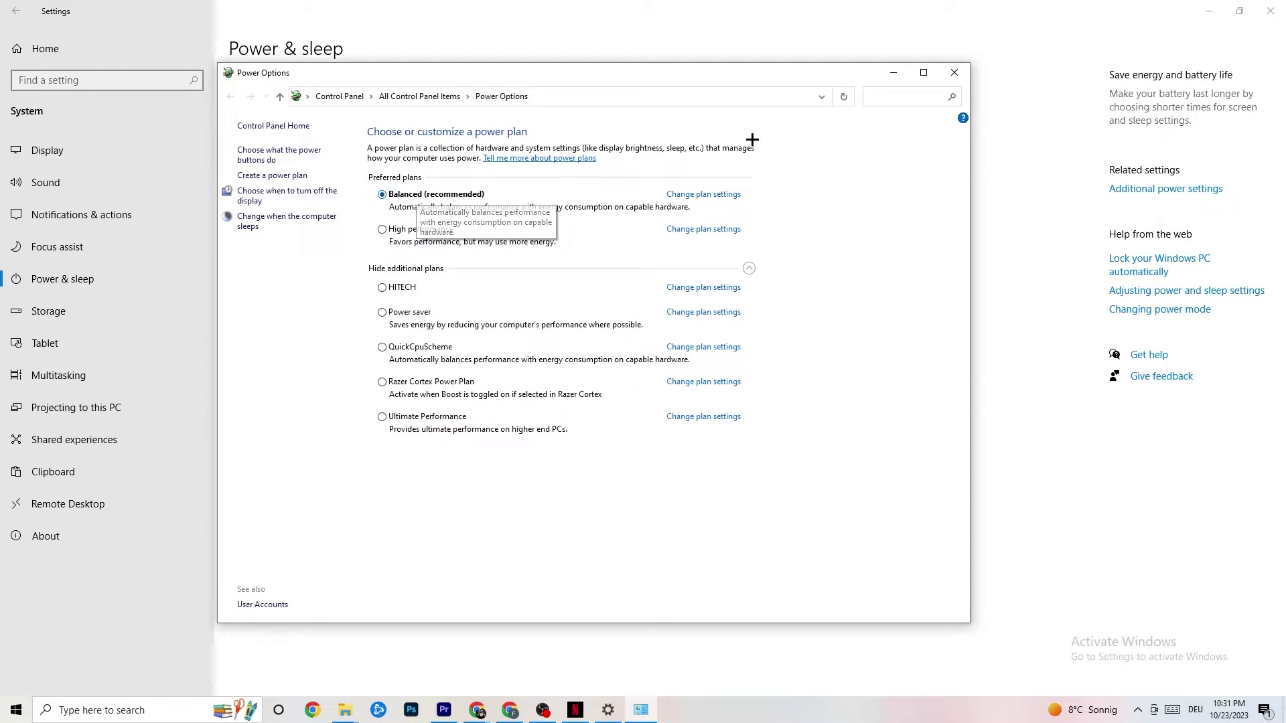
pyautogui.click(954, 72)
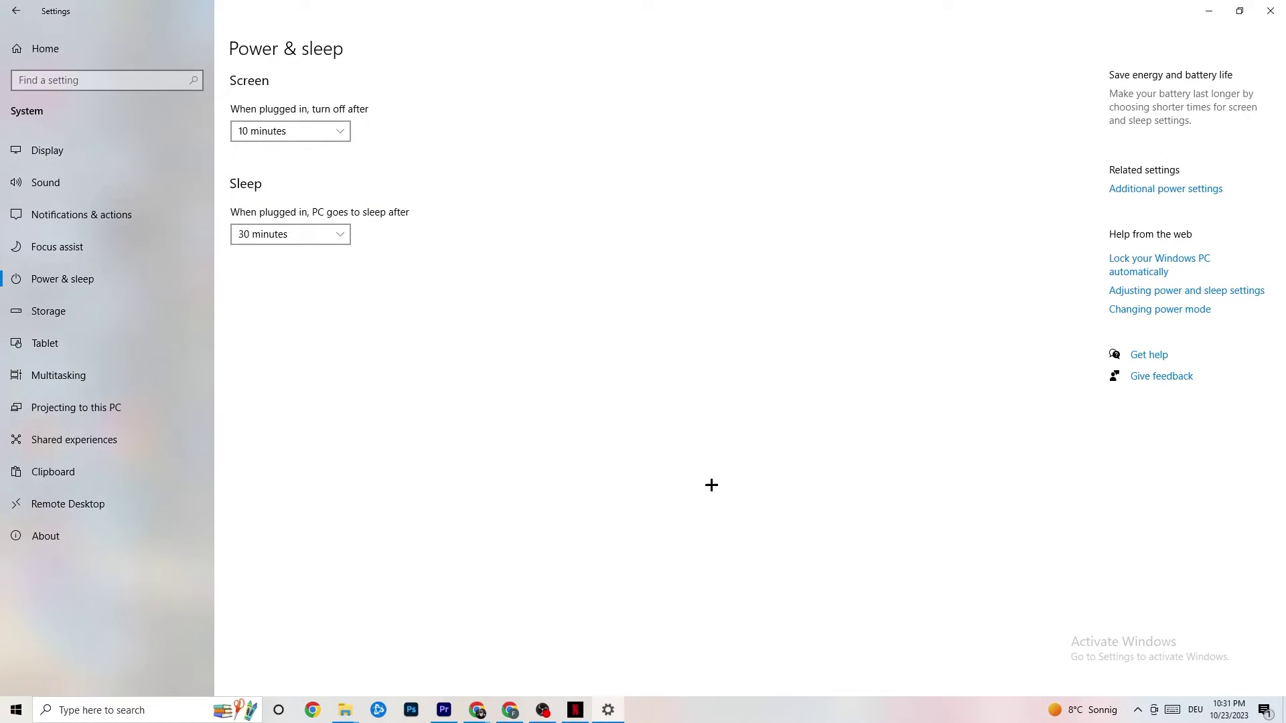
# Step: Keep Storage Sense scheduled to run every week, then return to Settings home
pyautogui.click(101, 317)
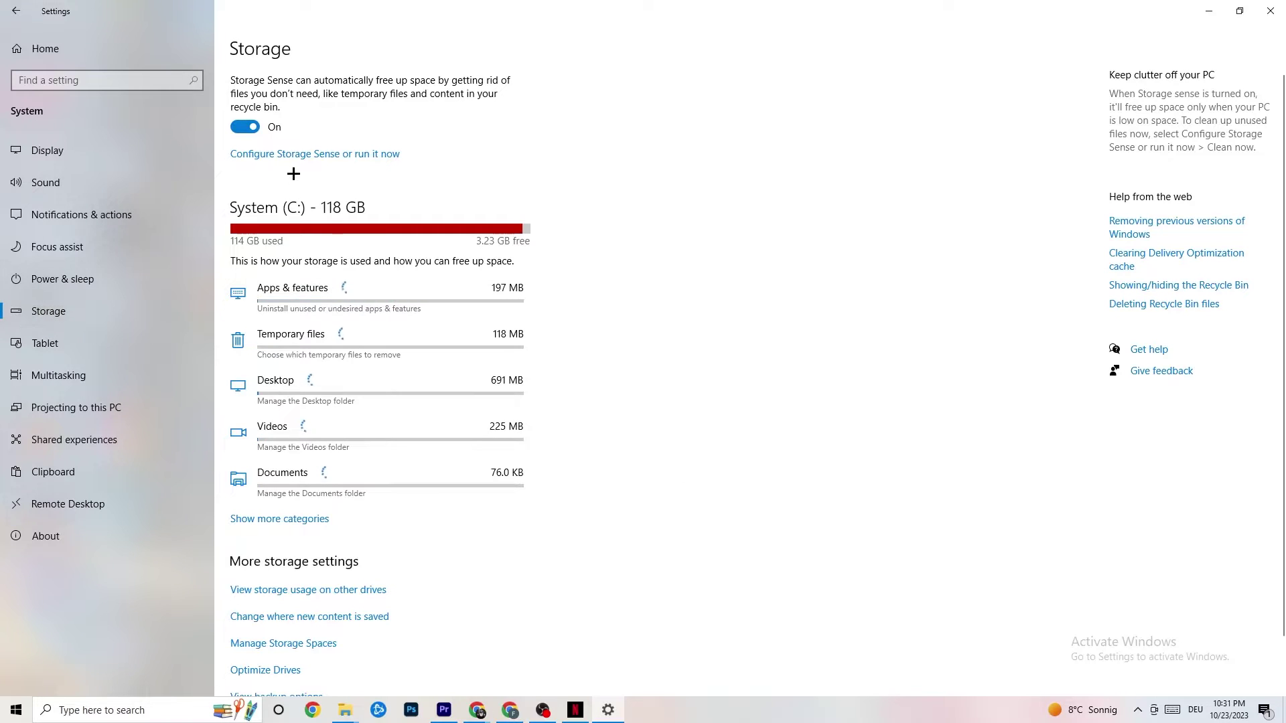
pyautogui.click(302, 155)
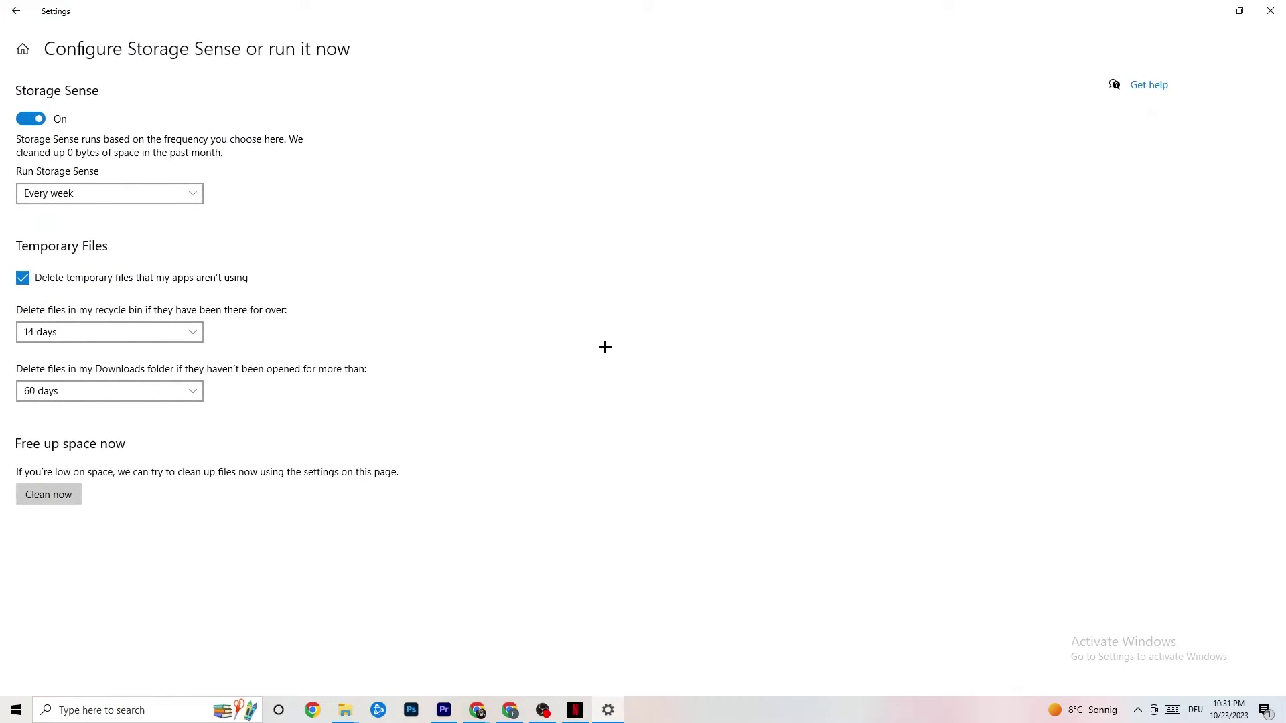
pyautogui.click(185, 201)
pyautogui.click(149, 195)
pyautogui.click(114, 195)
pyautogui.click(380, 213)
pyautogui.click(16, 10)
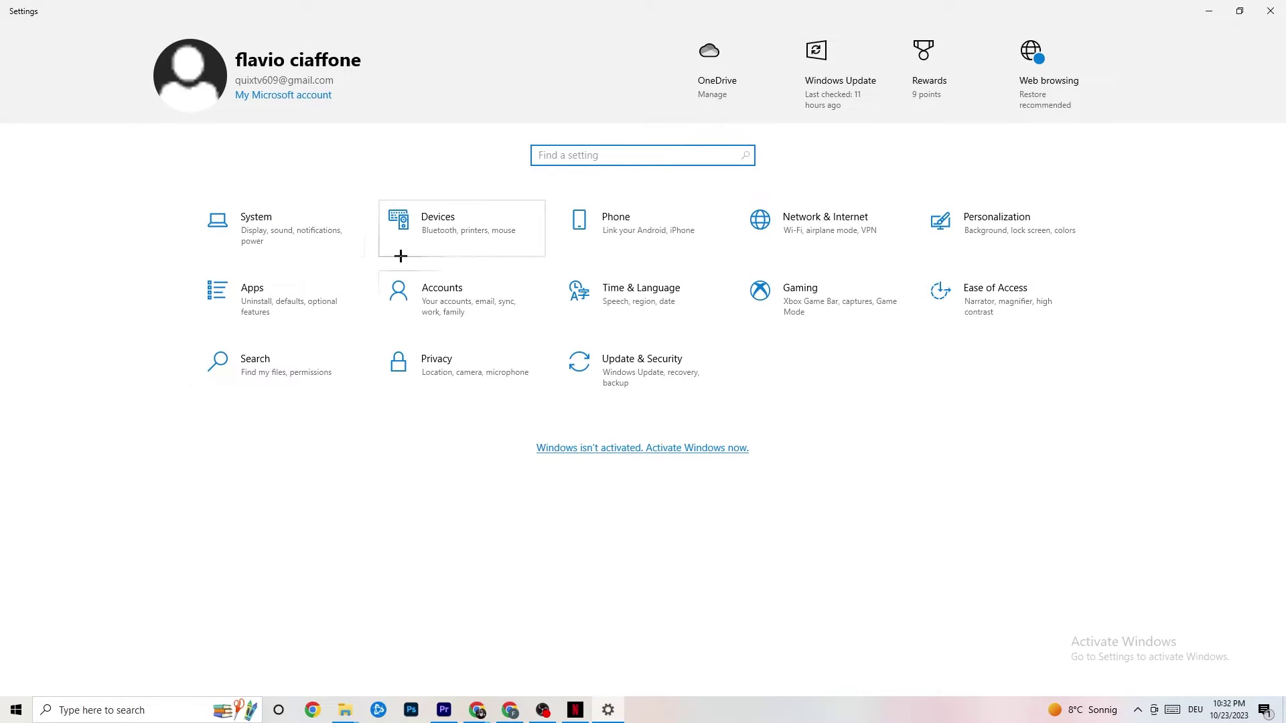
# Step: Check the Gaming captures and confirm Game Mode is on, then go back Home
pyautogui.click(856, 304)
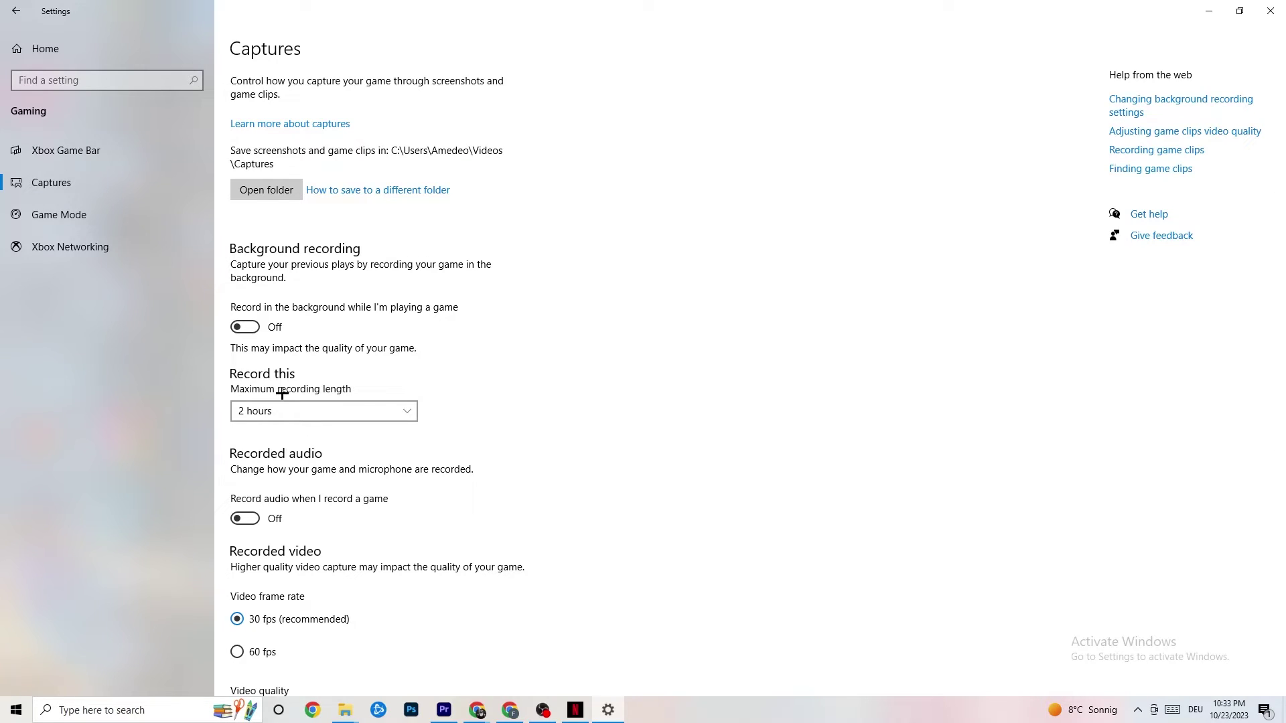
pyautogui.click(118, 215)
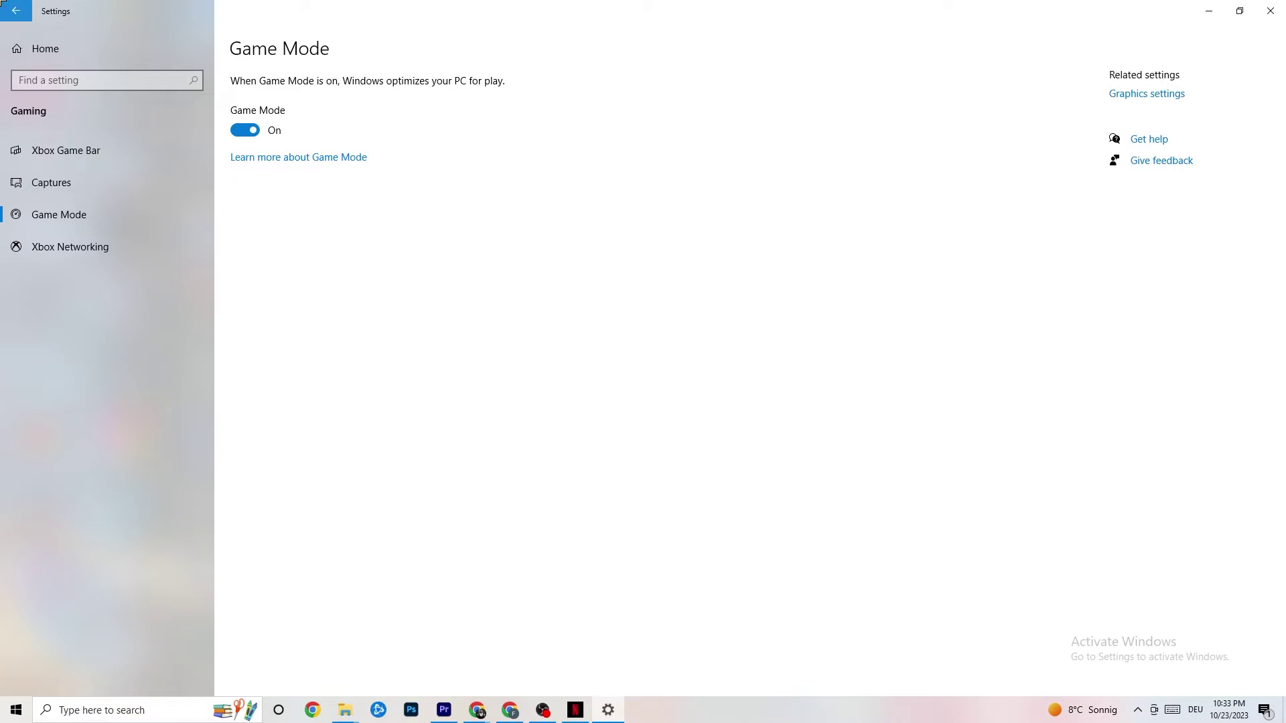
pyautogui.click(15, 11)
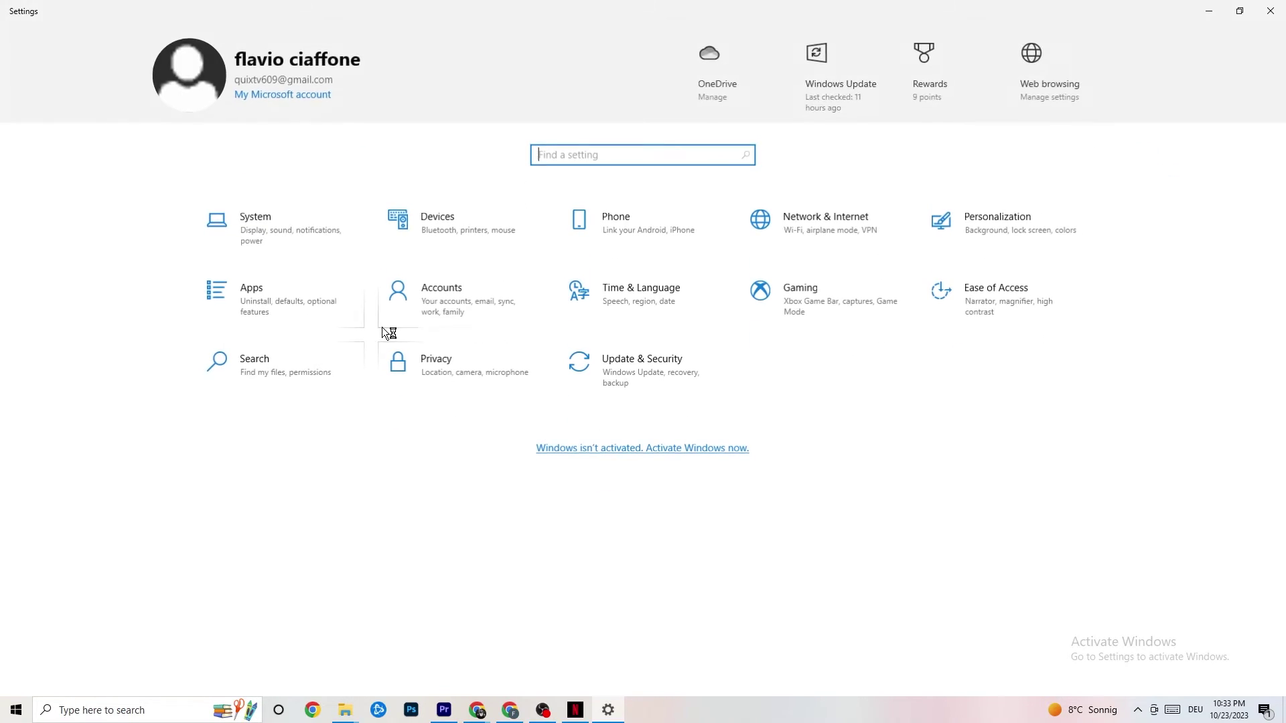
# Step: Check Update & Security shows Windows is up to date, then close Settings
pyautogui.click(675, 388)
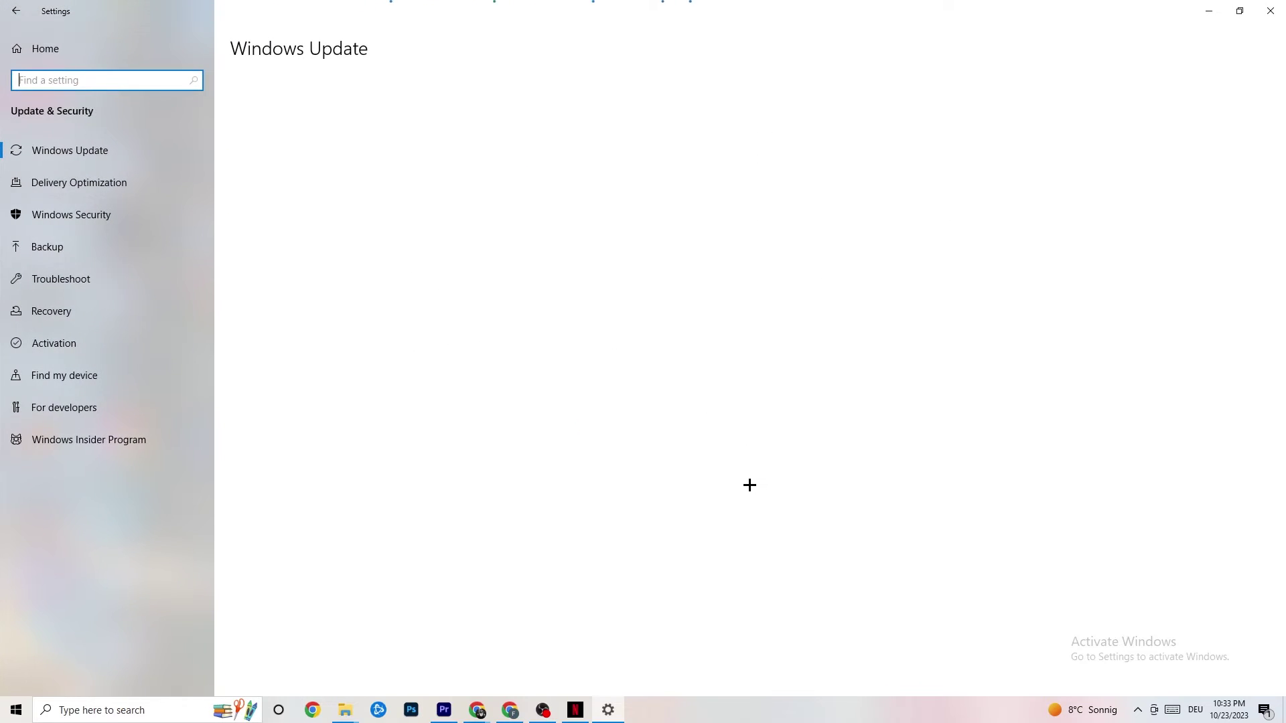
pyautogui.click(77, 275)
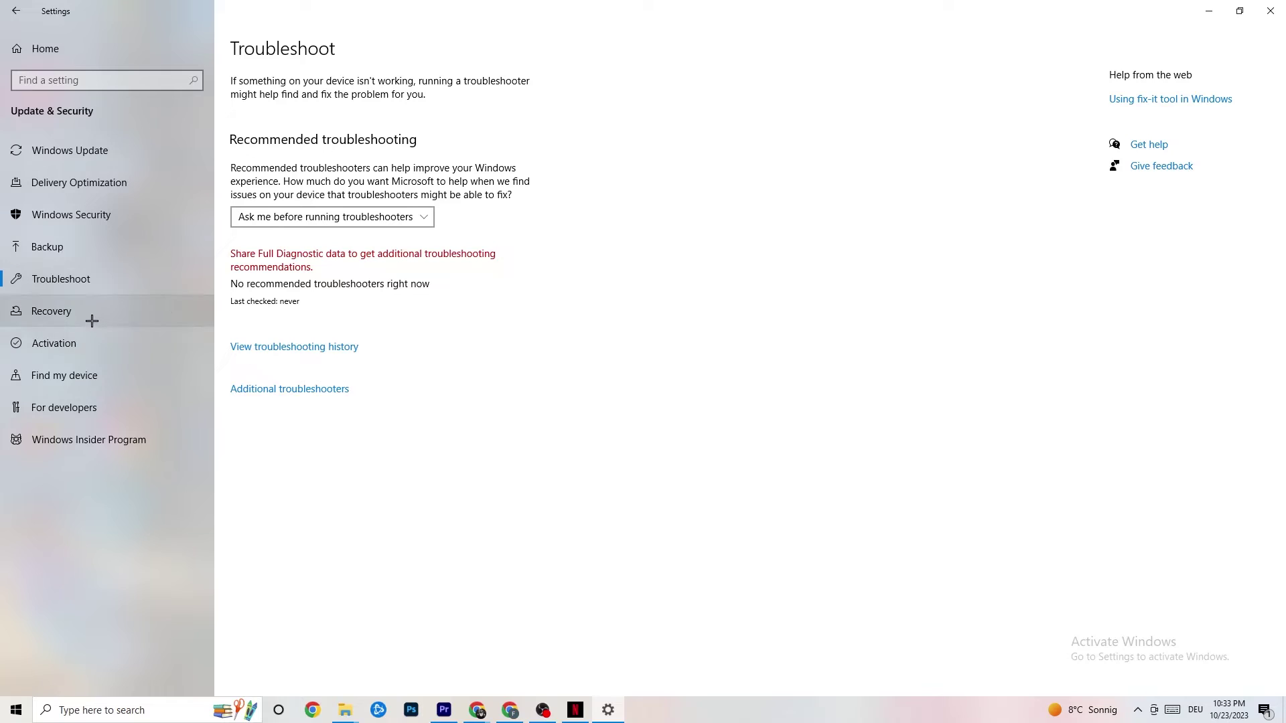
pyautogui.click(73, 150)
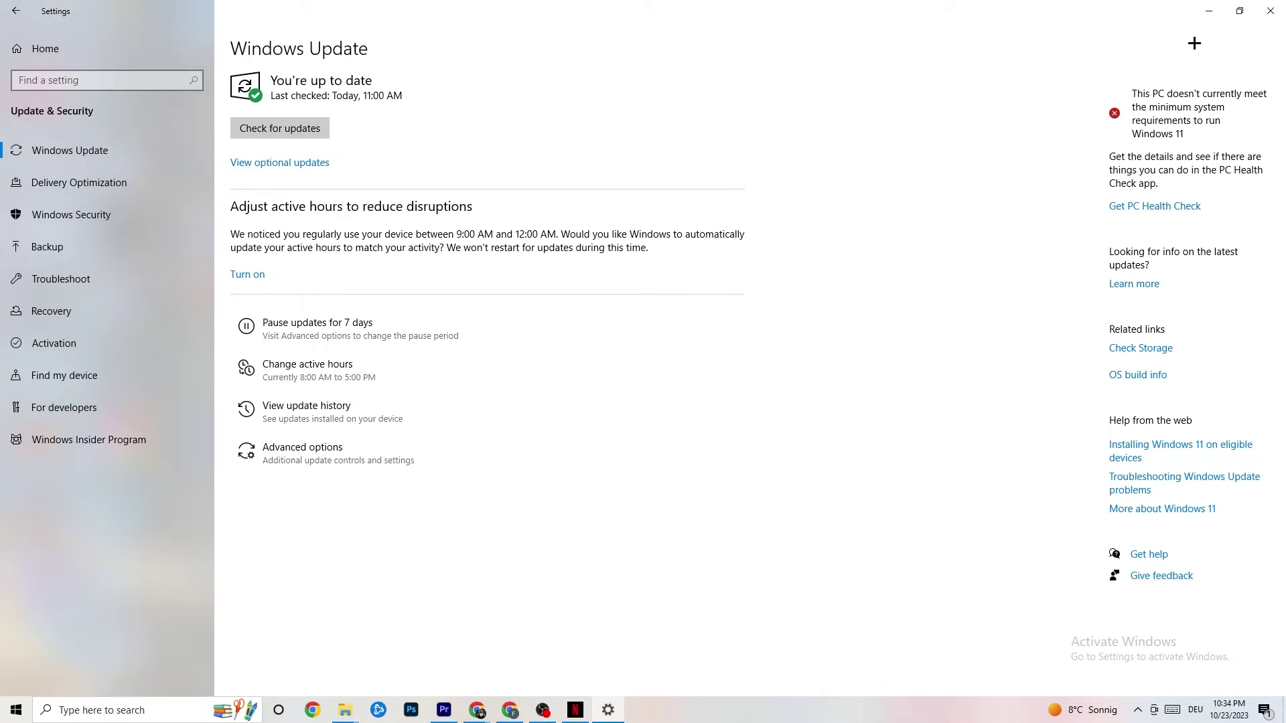
pyautogui.click(1255, 15)
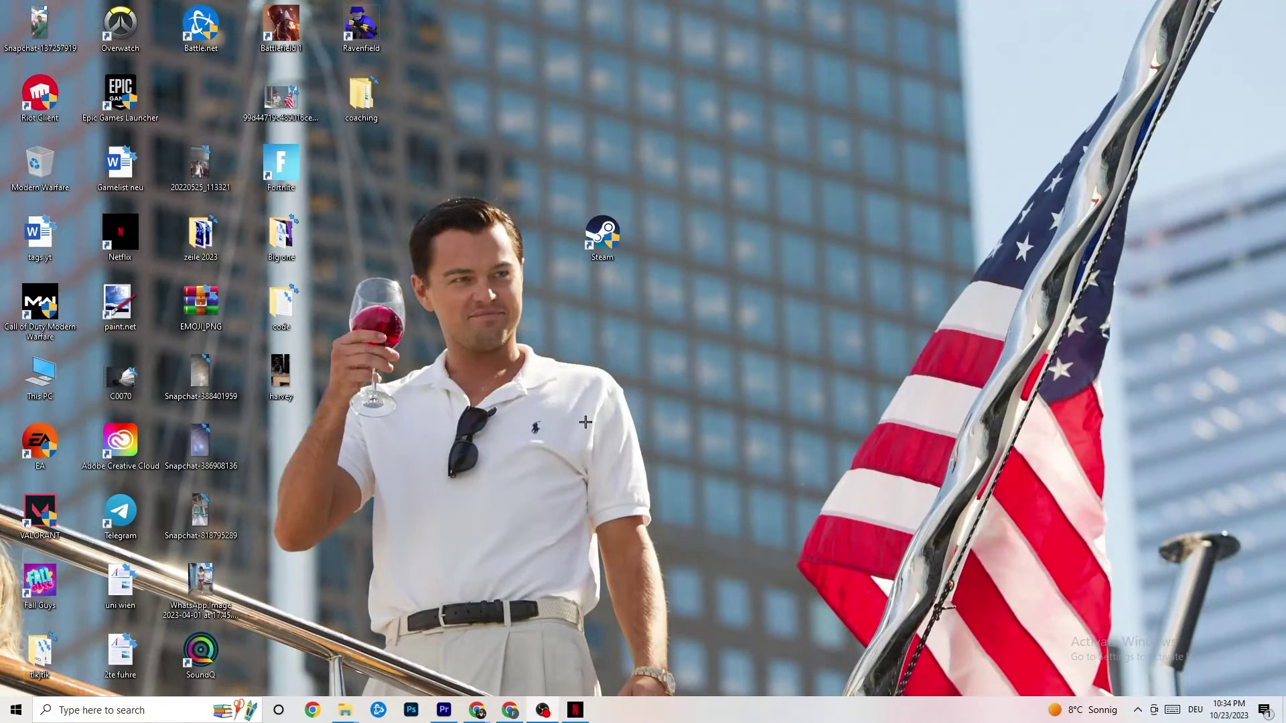